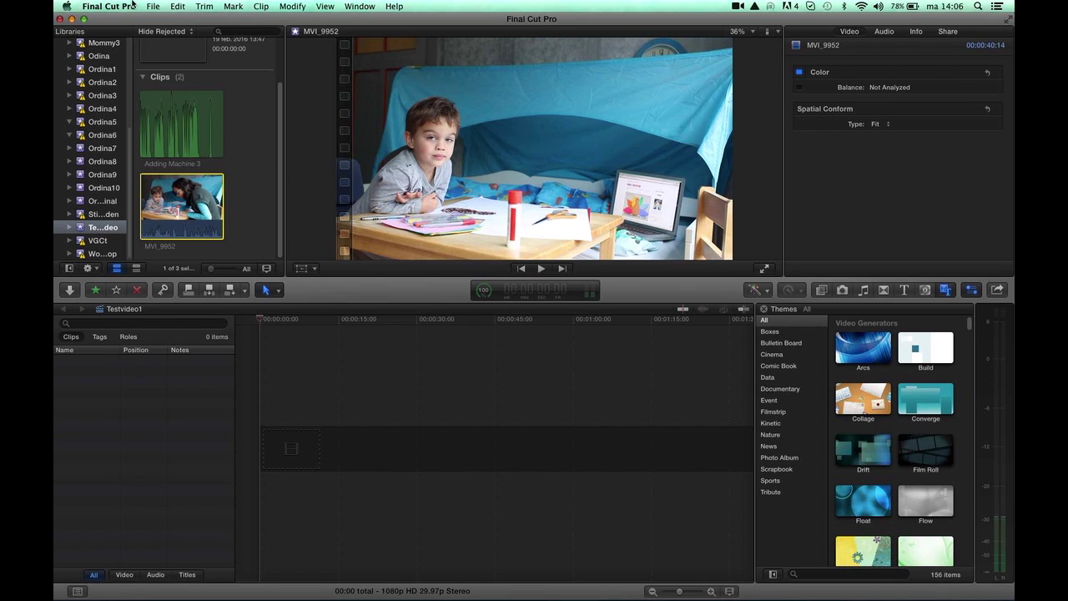
- View Final Cut Pro's version information from the application menu, then close it
click(132, 5)
click(119, 19)
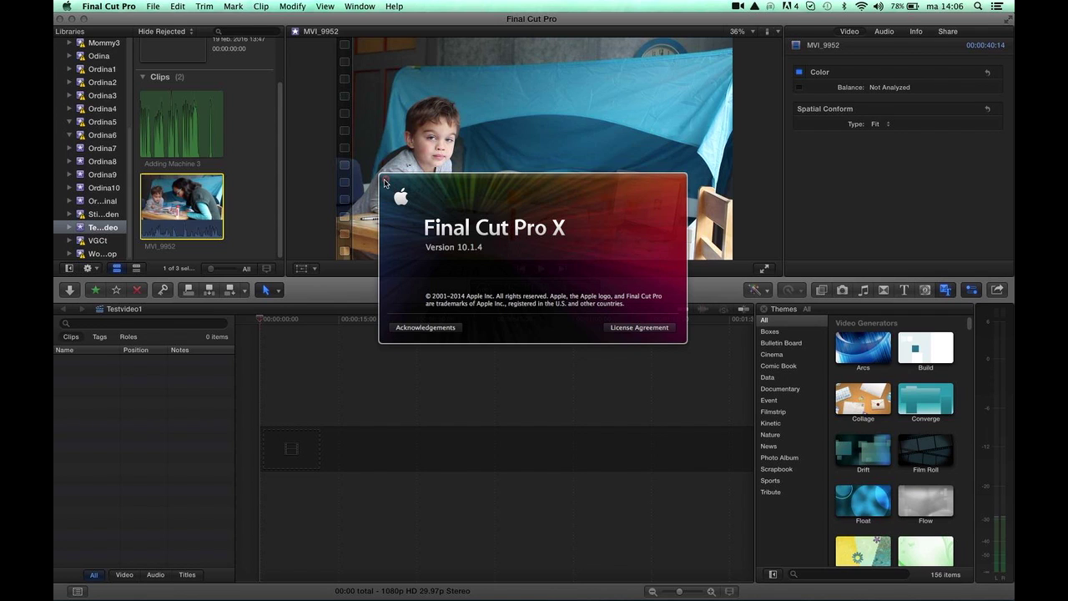
click(386, 180)
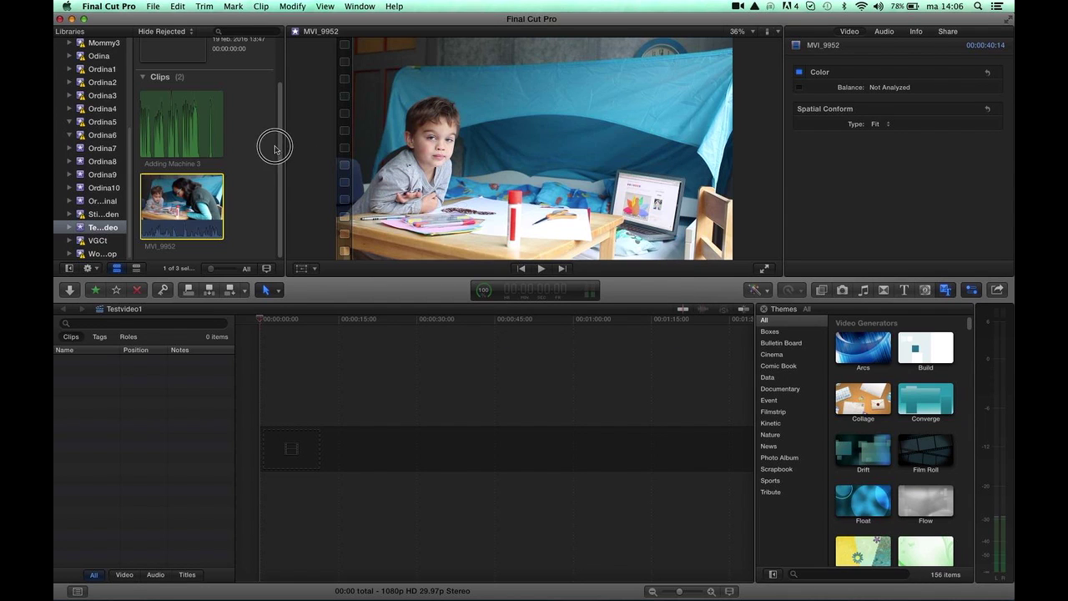
- Open the Testvideo1 project from the Projects section of the browser
drag(278, 143, 288, 38)
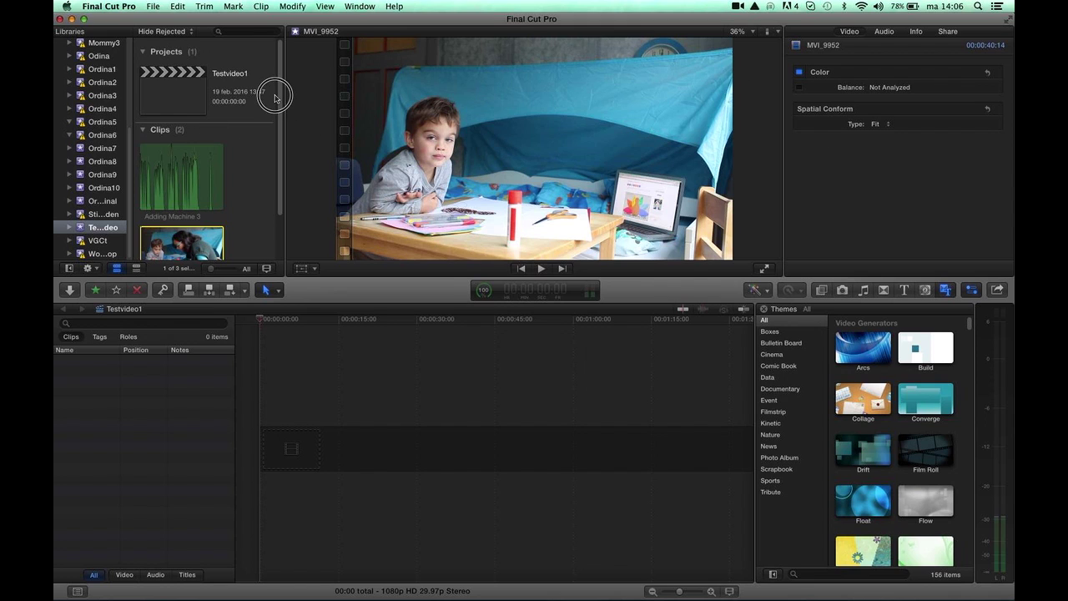
click(274, 91)
drag(279, 92, 275, 150)
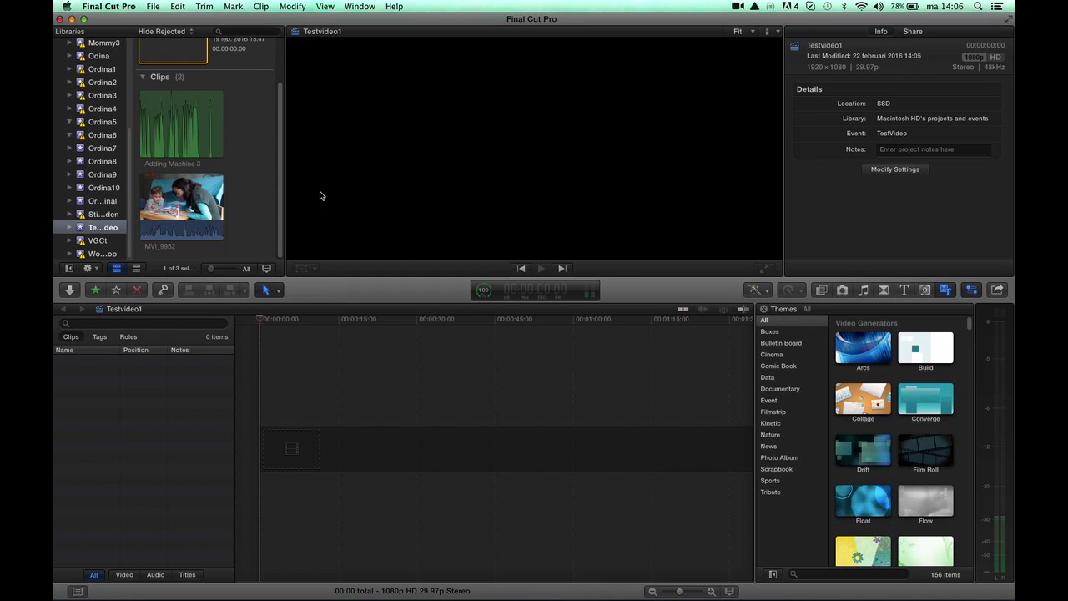
- Select the MVI_9952 clip in the browser to preview it
click(200, 115)
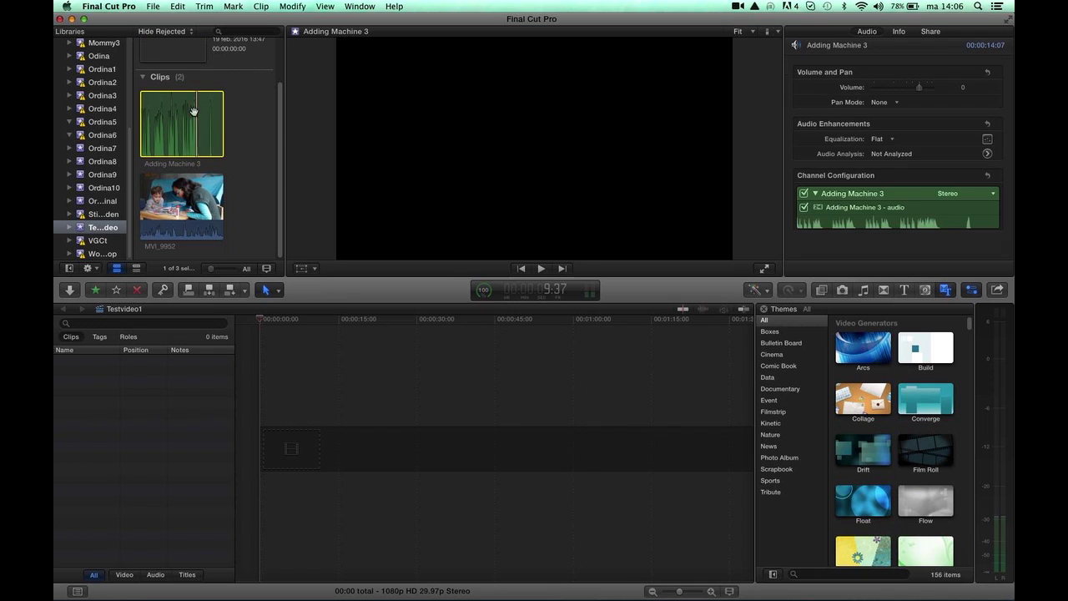
click(187, 197)
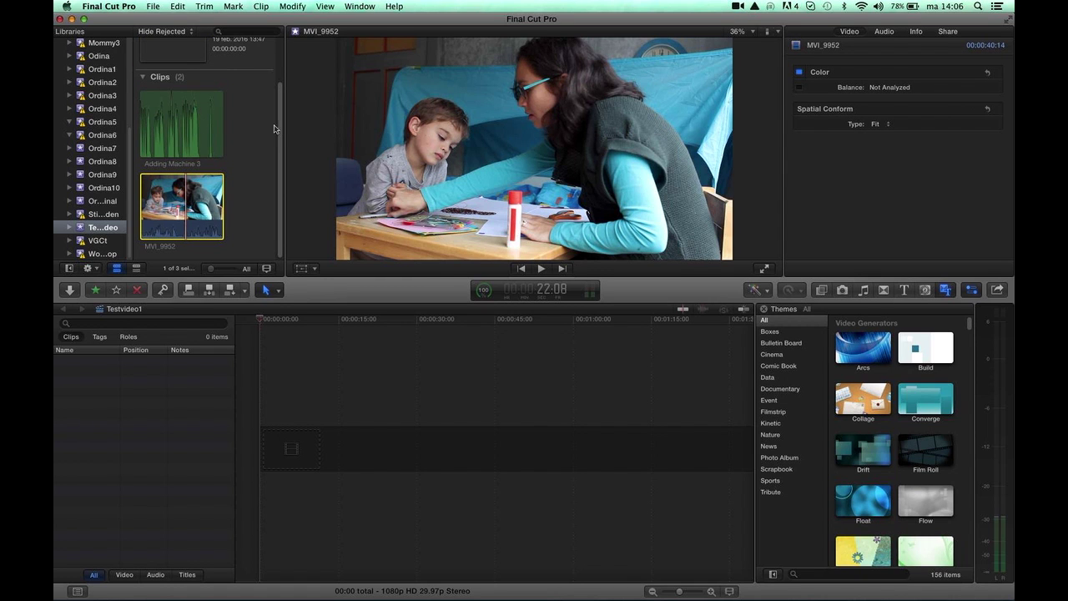
drag(279, 129, 281, 150)
click(251, 210)
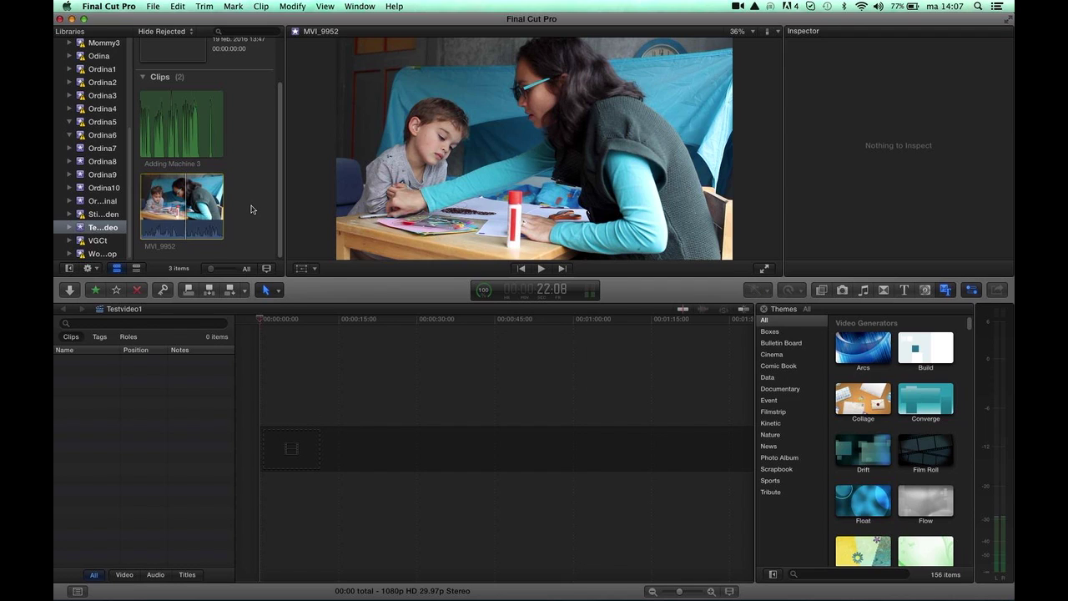
click(186, 200)
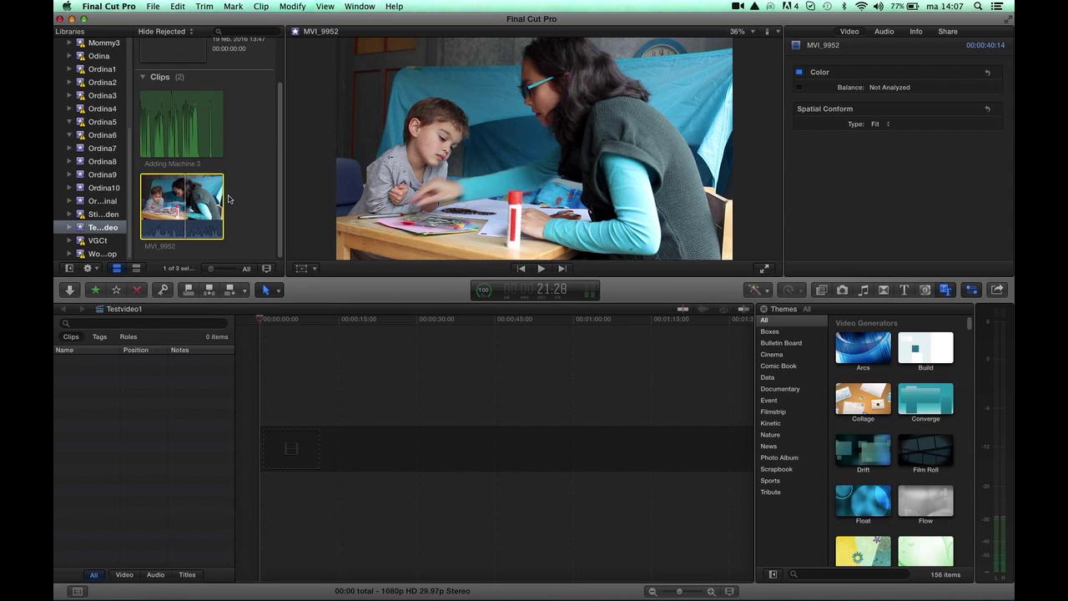
- Skim MVI_9952 and drag the yellow range handles to mark about 21 seconds
click(139, 201)
drag(140, 200, 148, 197)
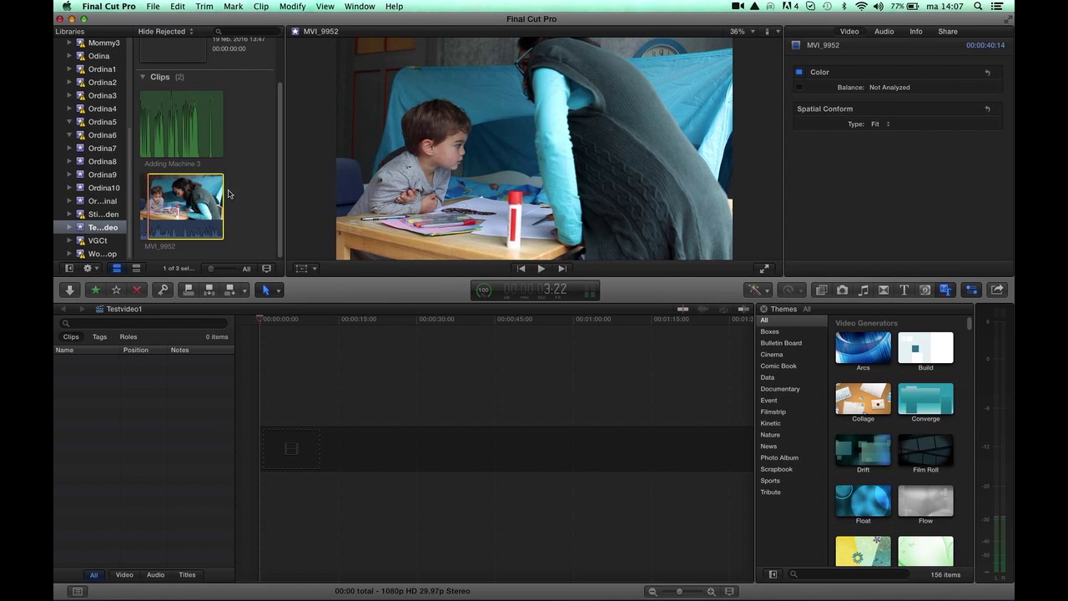
mouse_move(224, 190)
mouse_down()
mouse_move(142, 187)
mouse_move(153, 190)
mouse_up()
click(150, 189)
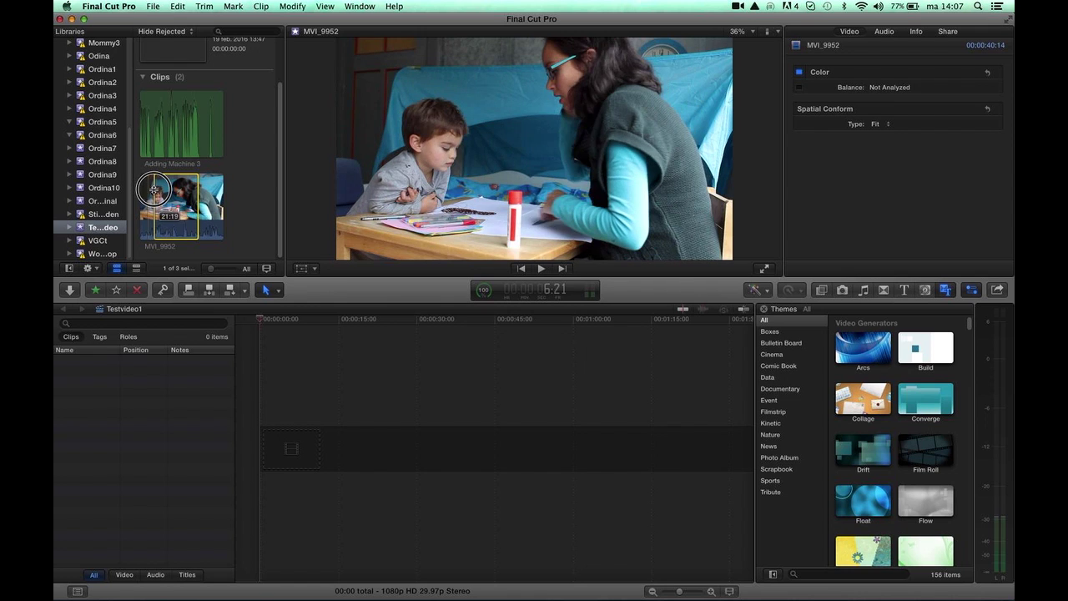
drag(153, 190, 154, 190)
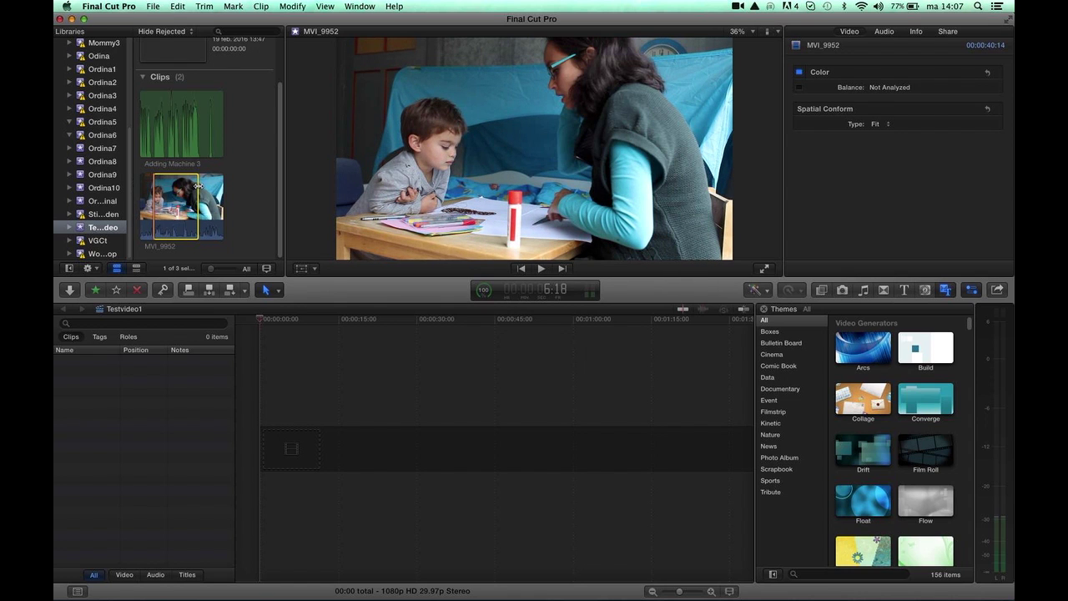
- Extend the MVI_9952 range to 28:08 and drag it into the Testvideo1 timeline
click(198, 185)
drag(198, 185, 211, 187)
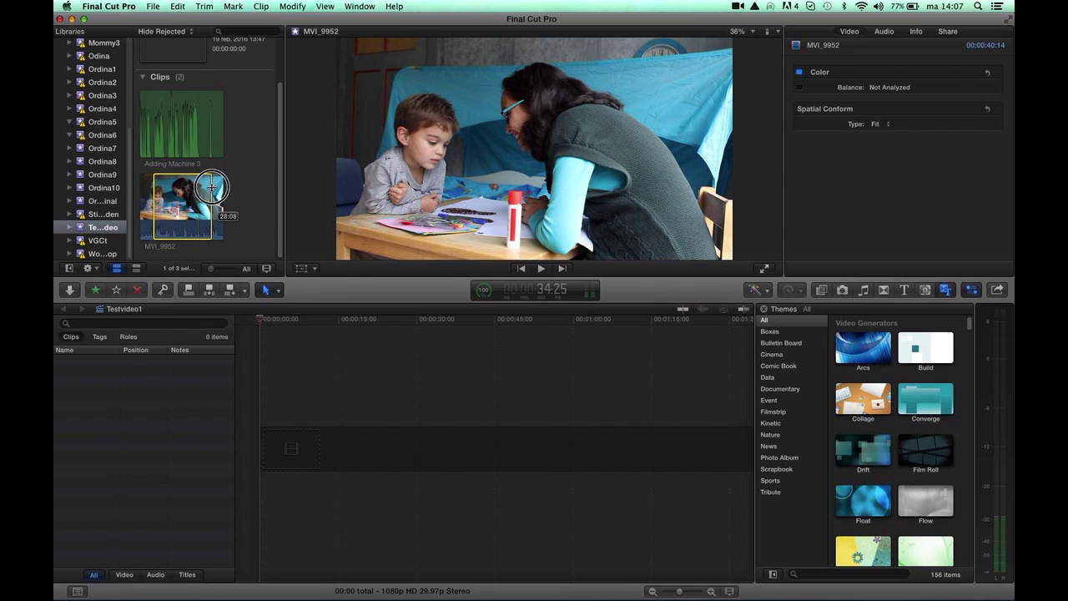
drag(211, 187, 212, 187)
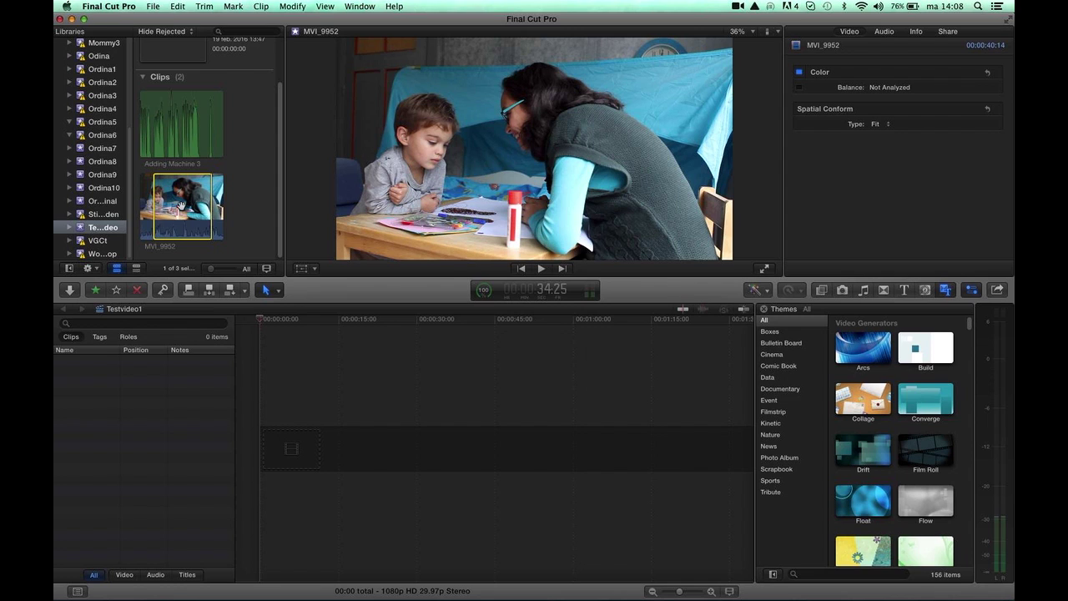
mouse_move(181, 205)
mouse_down()
mouse_move(212, 244)
mouse_move(276, 415)
mouse_move(270, 455)
mouse_up()
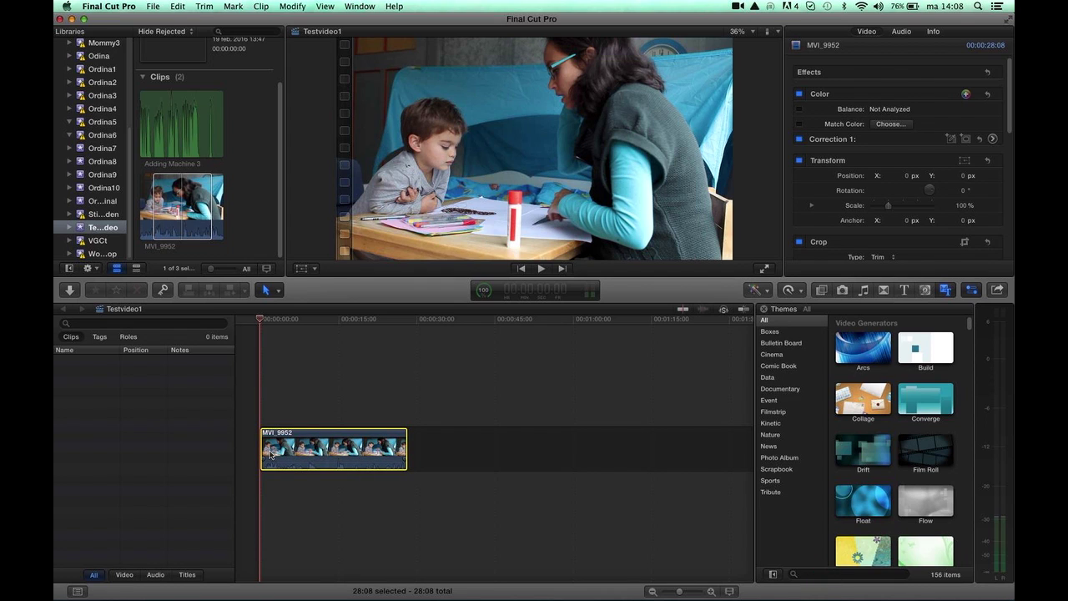
- Play the start of the timeline, stop, and reselect the 40:14 MVI_9952 source clip
key(space)
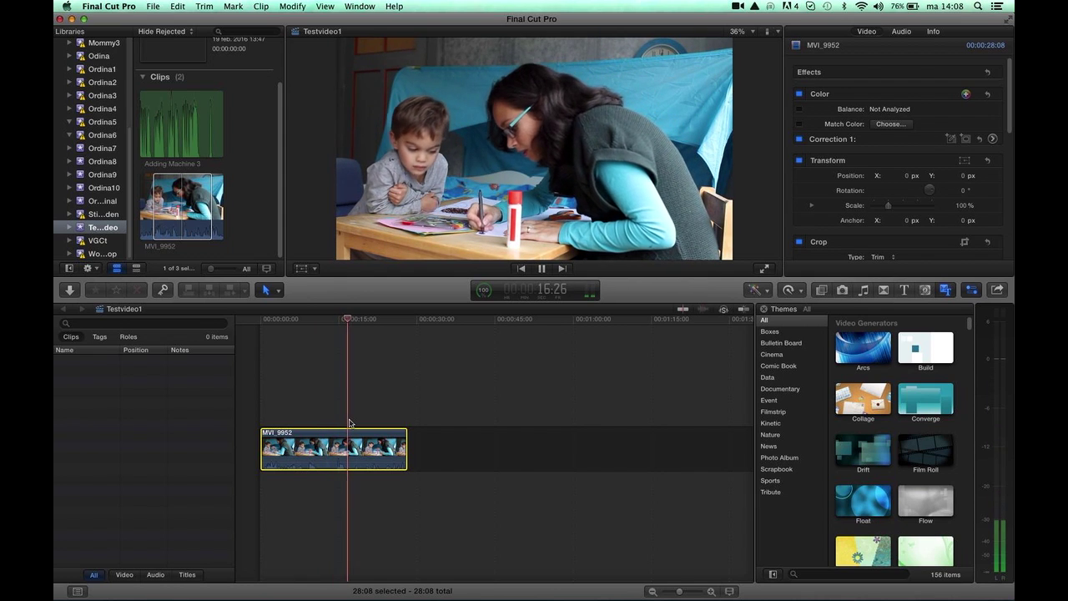
key(space)
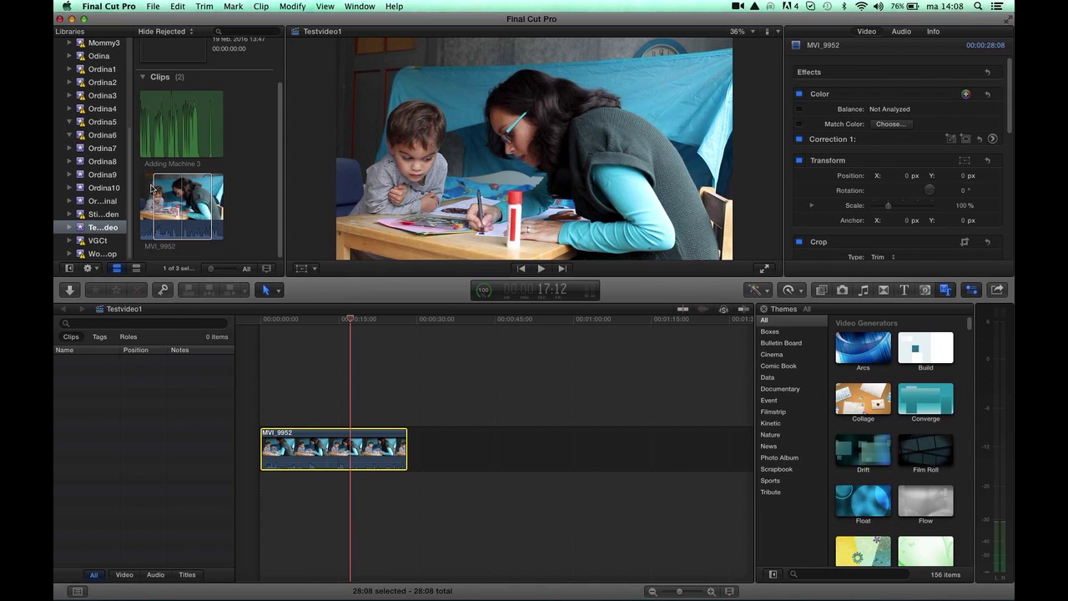
click(156, 191)
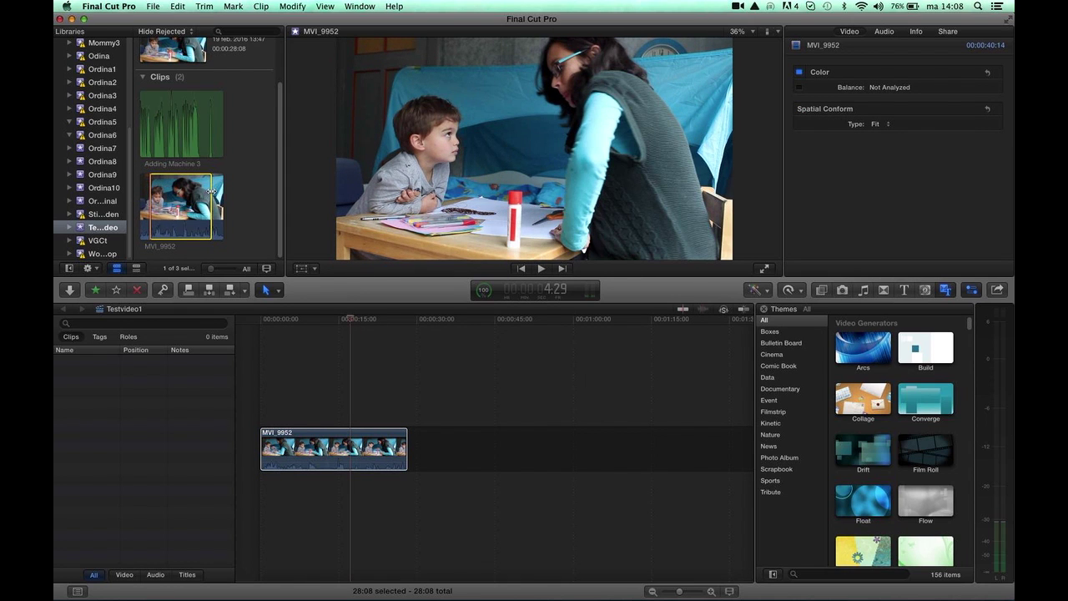
- Play the MVI_9952 source clip and drag it onto the Ordina10 library
key(space)
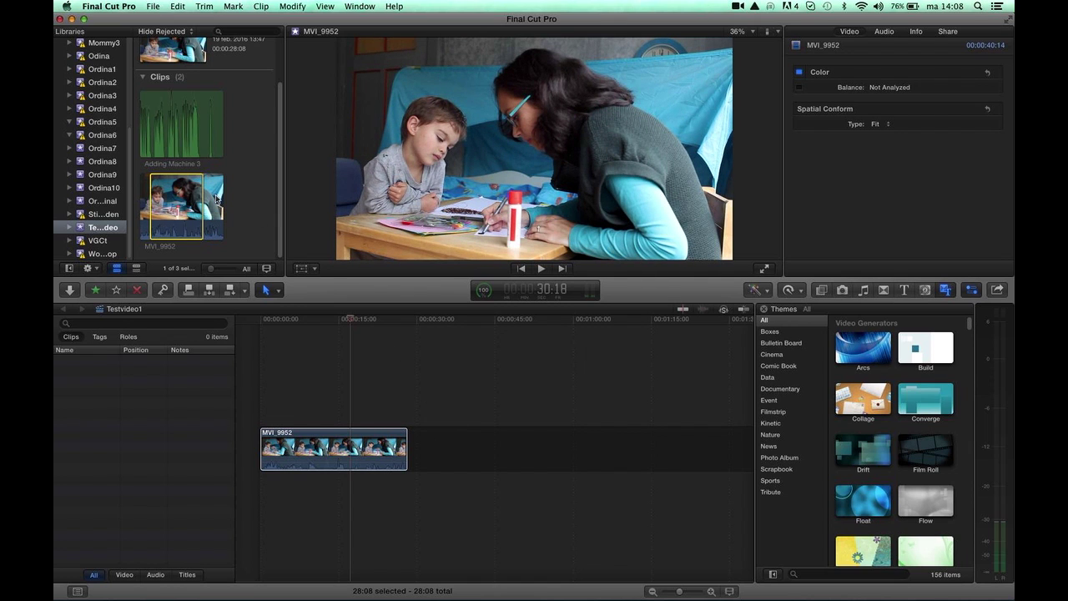
drag(201, 184, 127, 188)
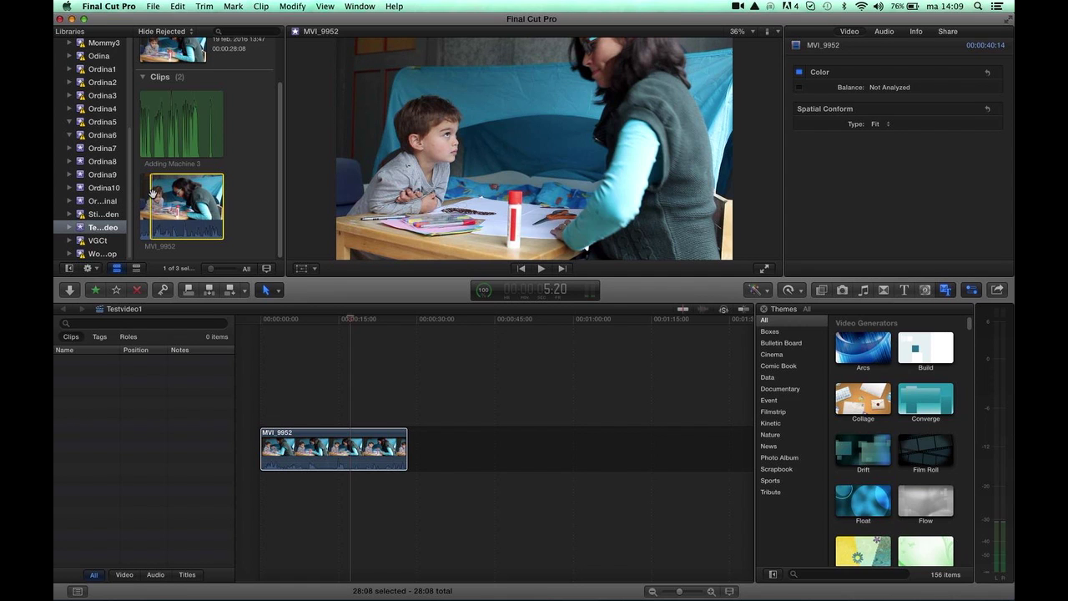
drag(128, 189, 132, 190)
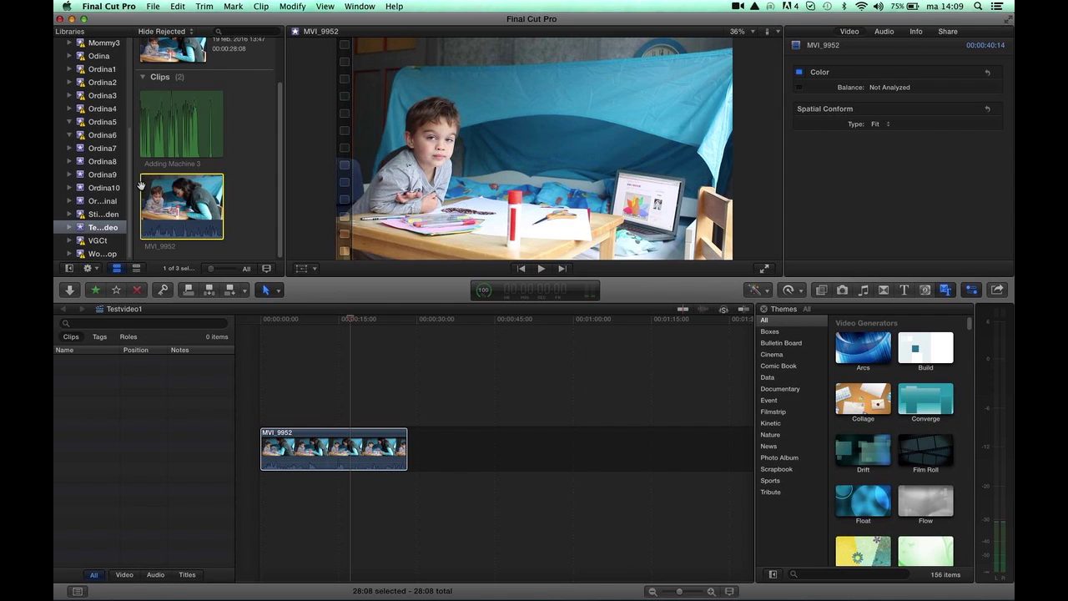
- Play MVI_9952 from timecode 20, mark a new range, and park the playhead past the timeline clip
text(20)
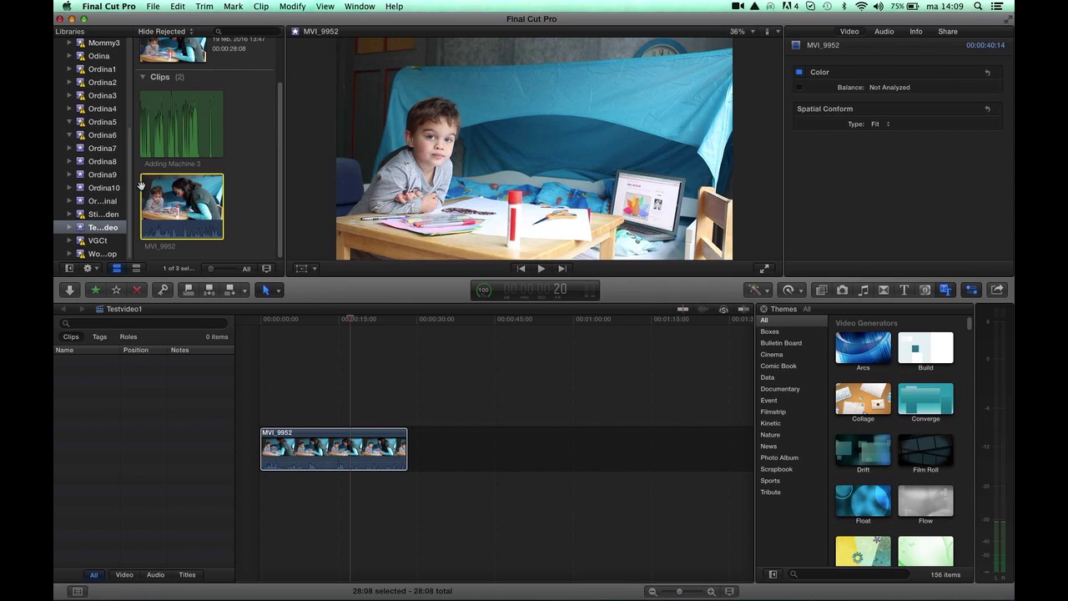
key(Return)
key(space)
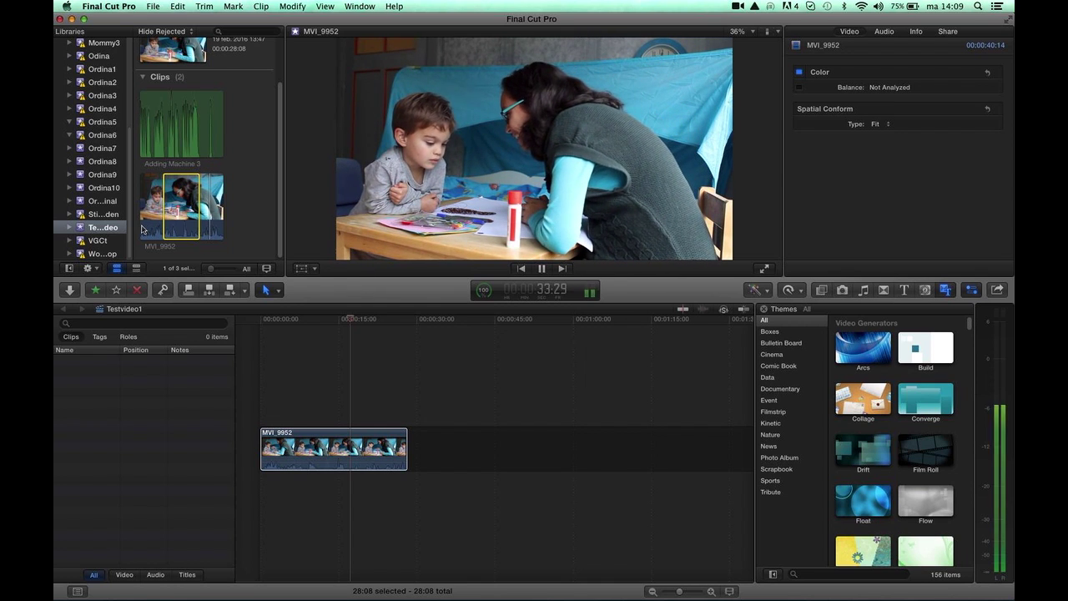
key(space)
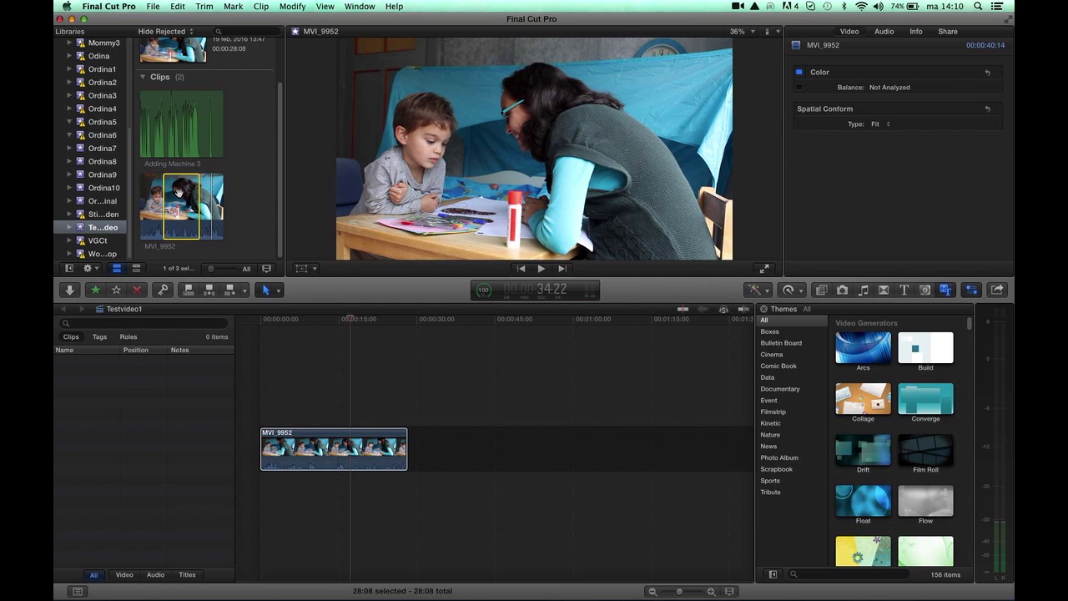
mouse_move(180, 193)
mouse_down()
mouse_move(384, 403)
mouse_move(235, 442)
mouse_move(439, 461)
mouse_move(190, 224)
mouse_up()
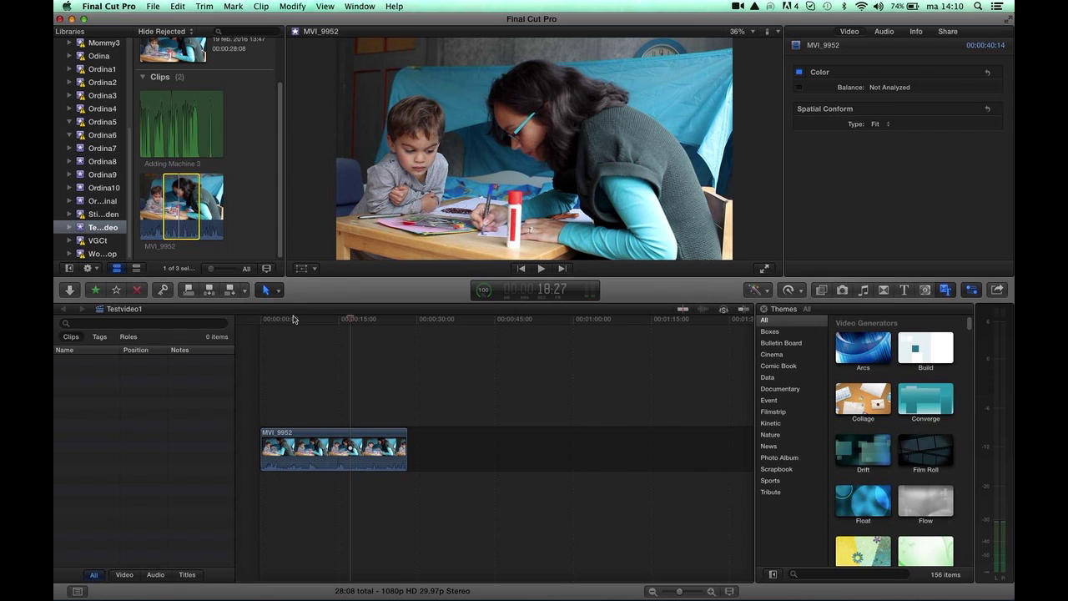
drag(351, 319, 408, 325)
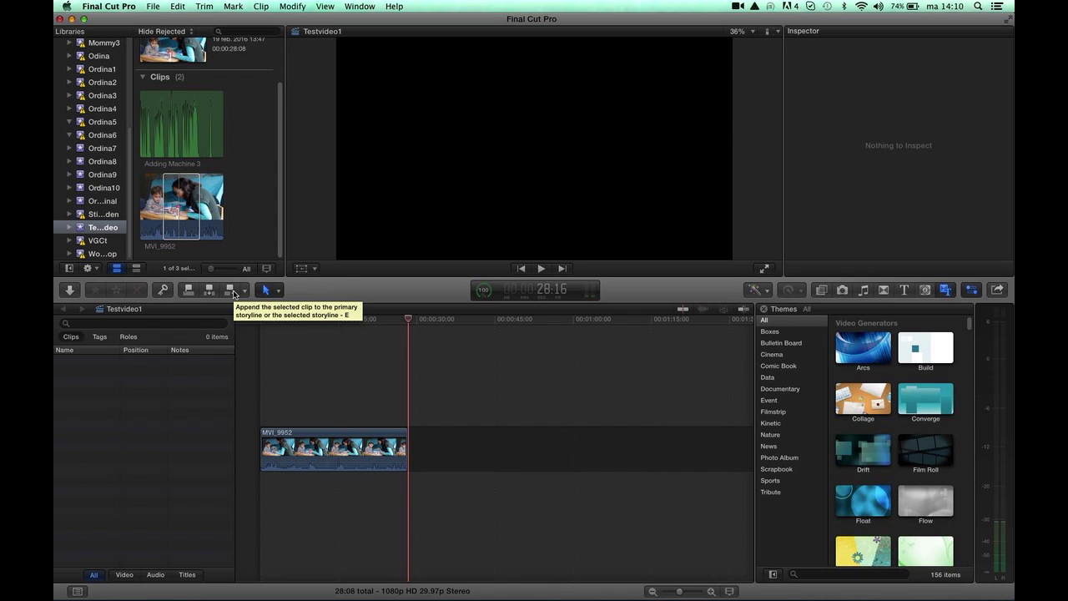
- Append the marked 17:15 MVI_9952 range after the first clip and scrub through it
click(233, 292)
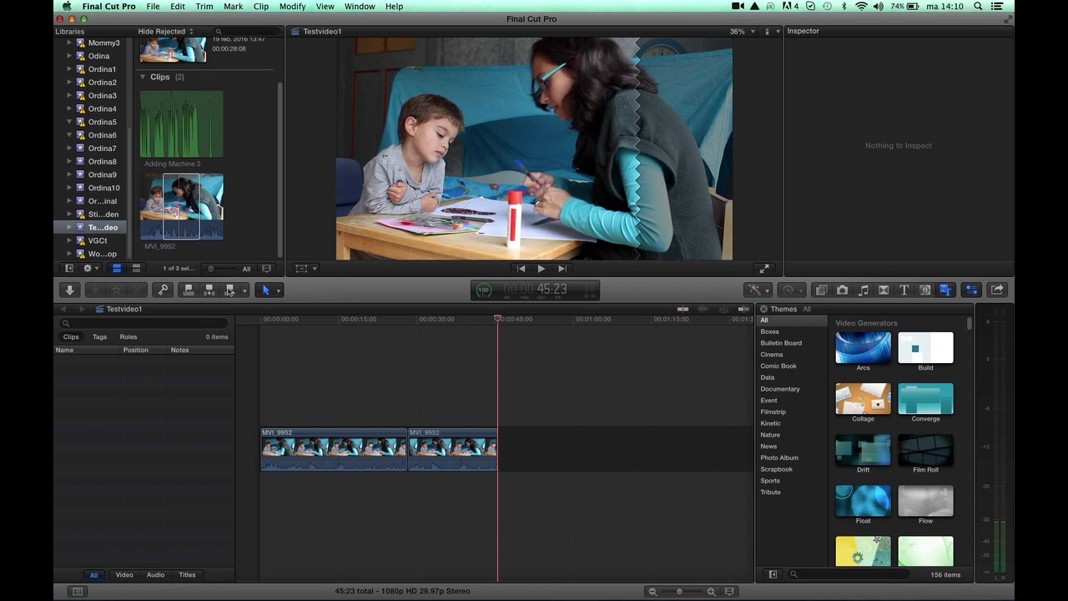
drag(493, 321, 465, 333)
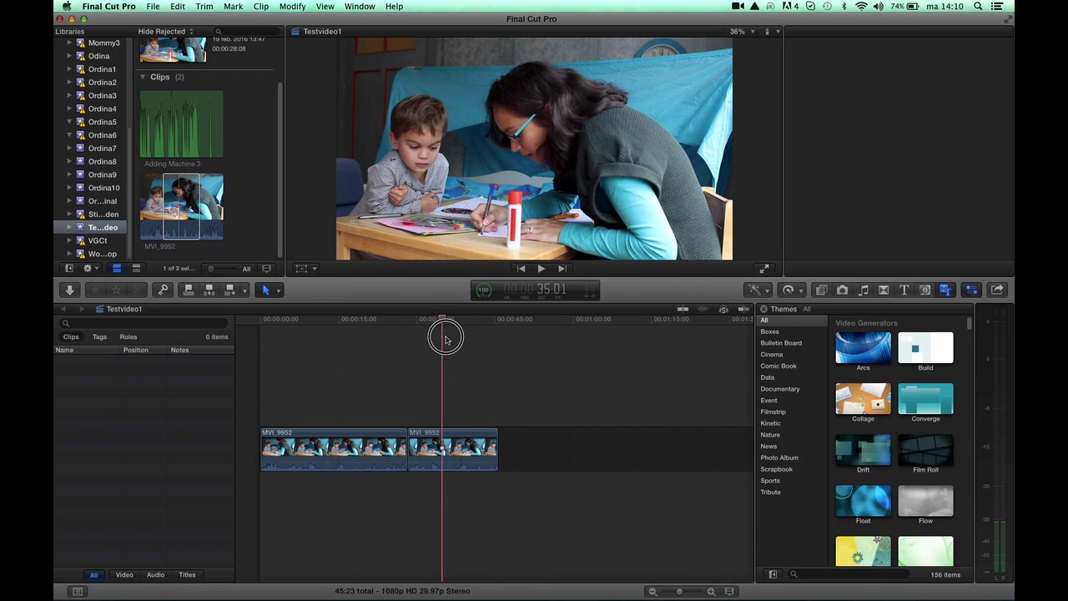
drag(465, 333, 451, 329)
- Show the Inspector, then select and delete the second MVI_9952 clip
key(super+4)
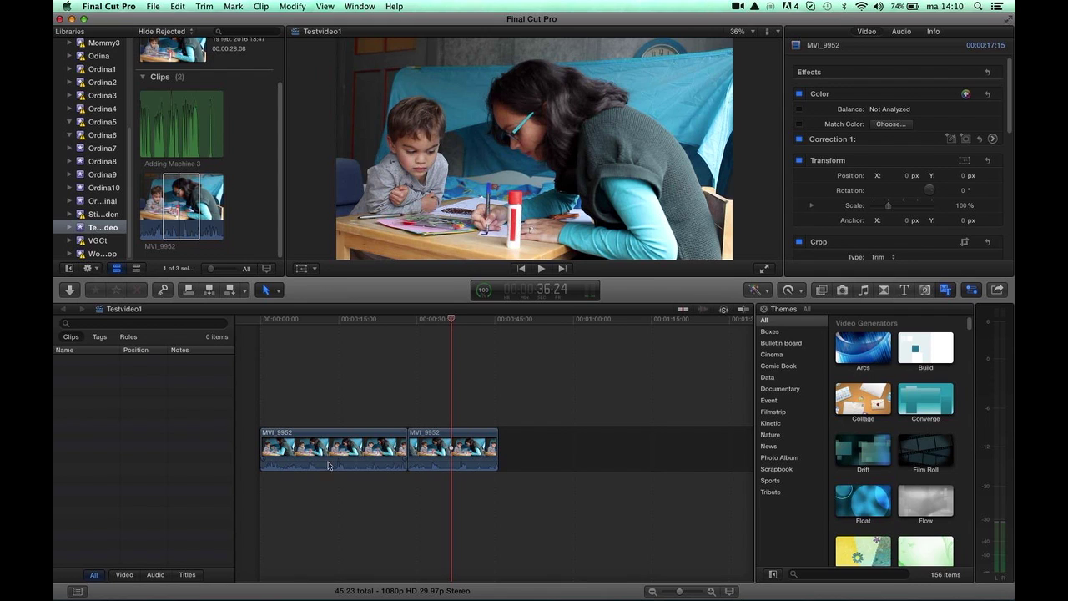
click(437, 446)
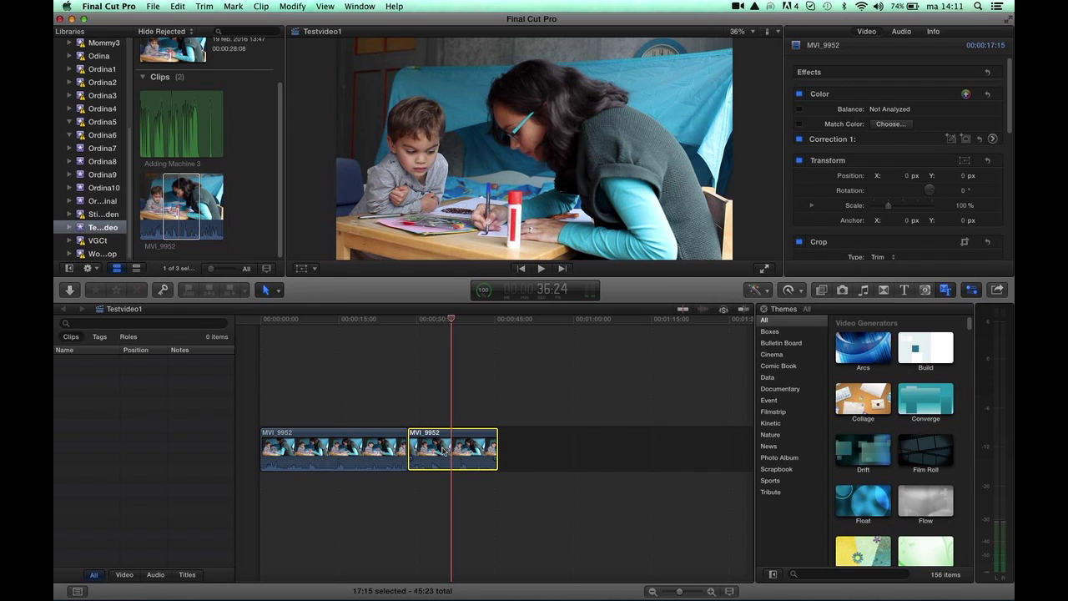
key(Delete)
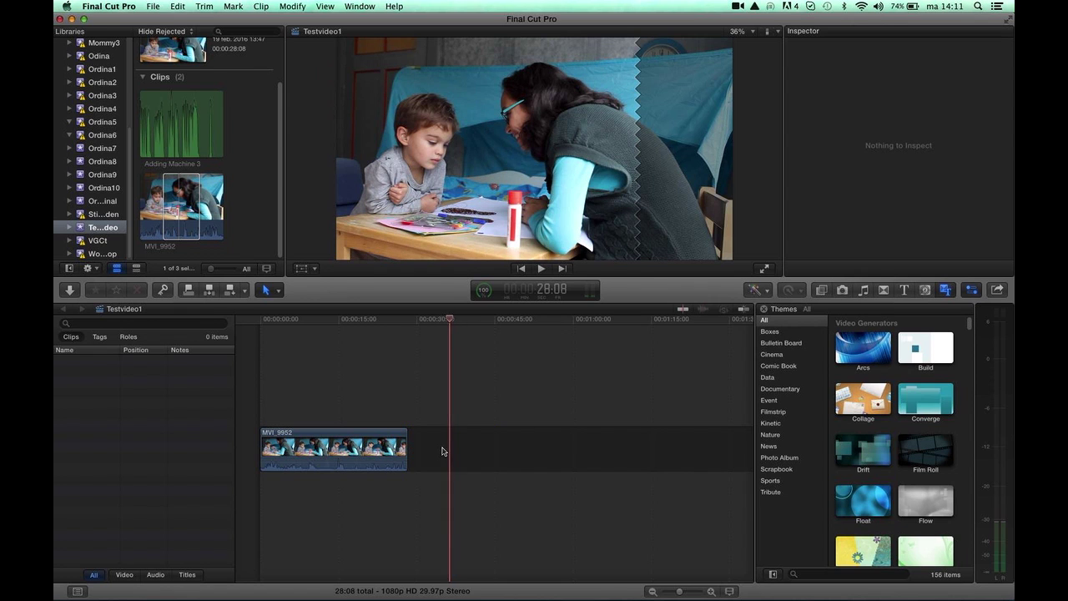
- Insert the 17:15 MVI_9952 browser range at about 12:23, splitting the first clip
drag(410, 330, 320, 340)
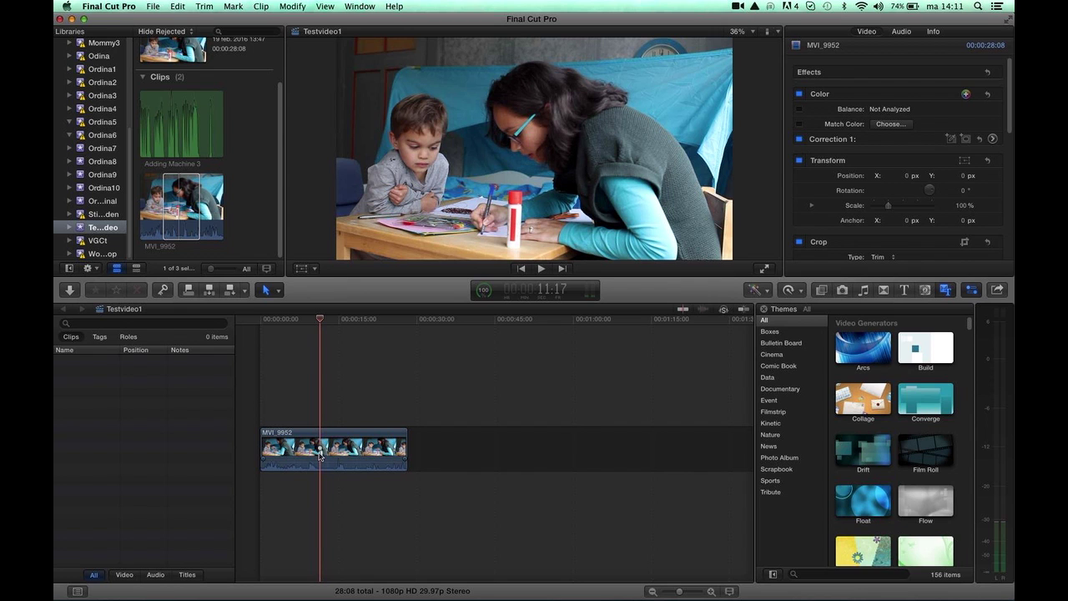
mouse_move(322, 319)
mouse_down()
mouse_move(336, 324)
mouse_move(326, 320)
mouse_up()
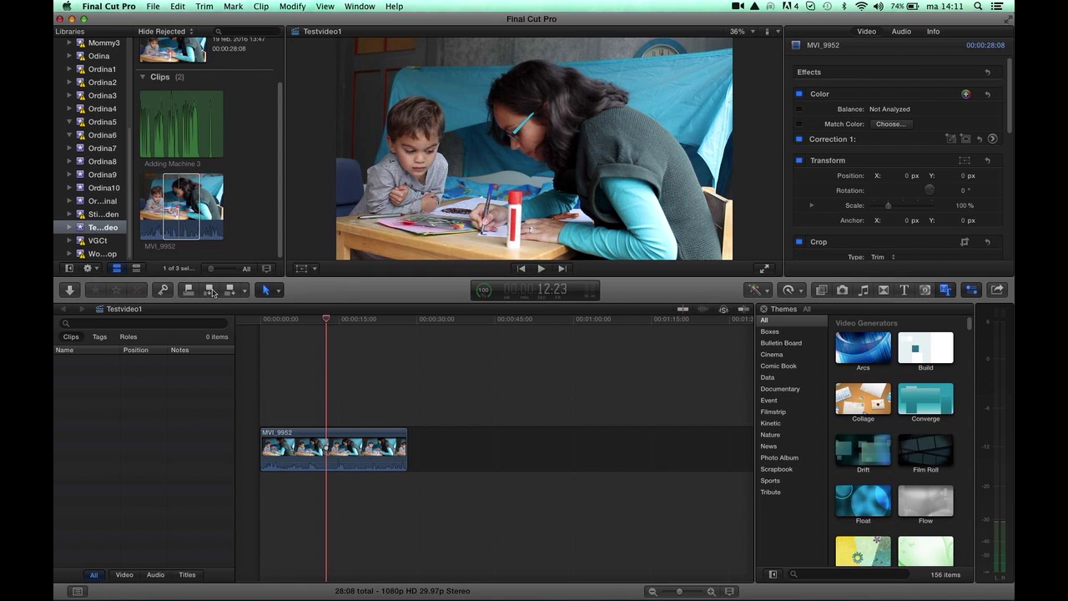
click(210, 291)
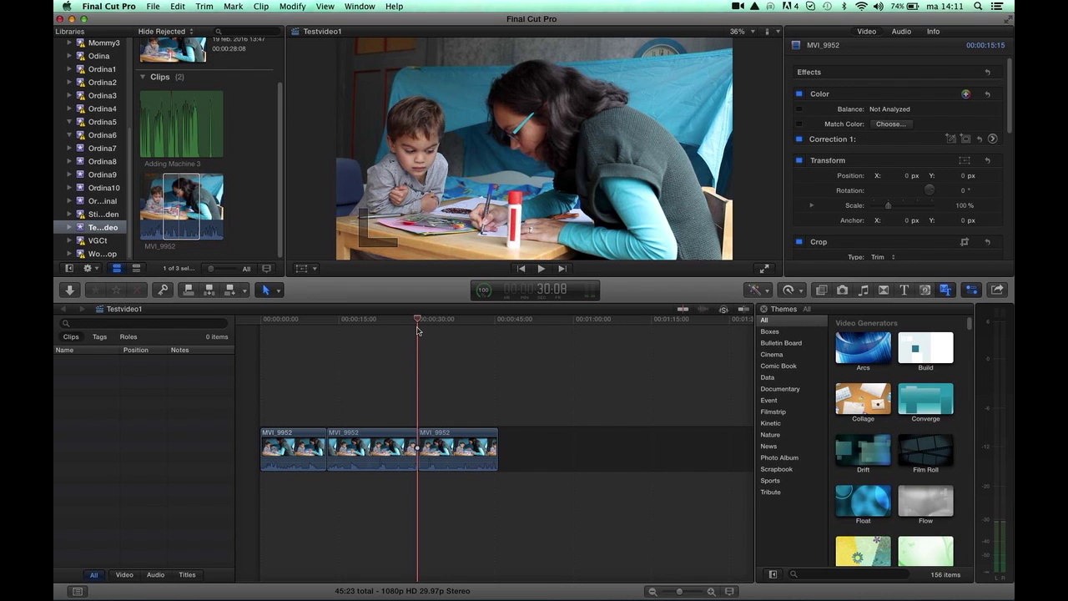
drag(418, 318, 258, 318)
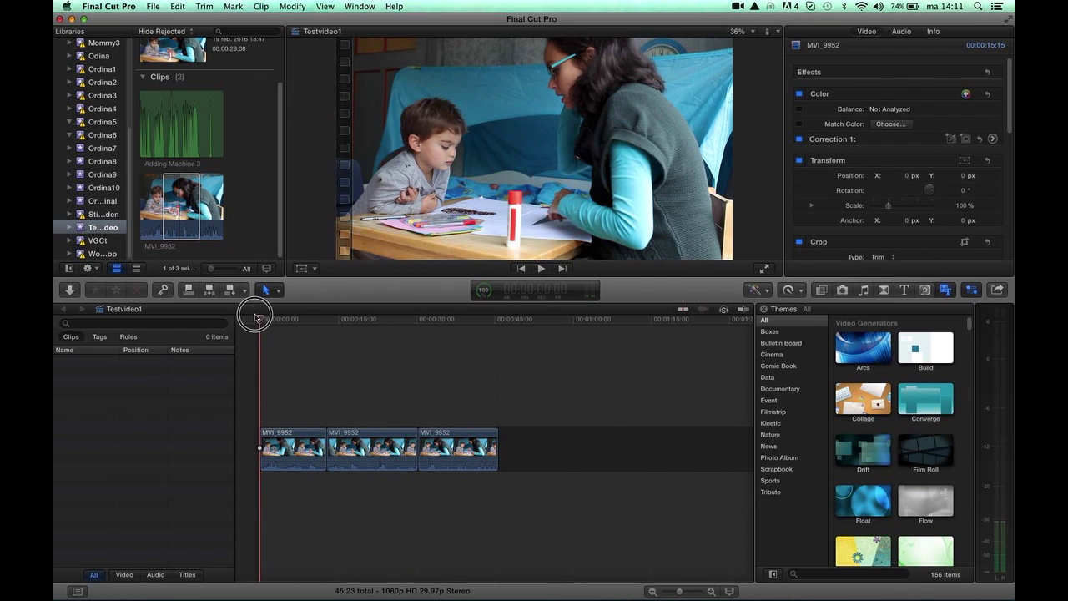
- Play back the three-piece timeline, then undo the insert to restore the 28:08 clip
key(space)
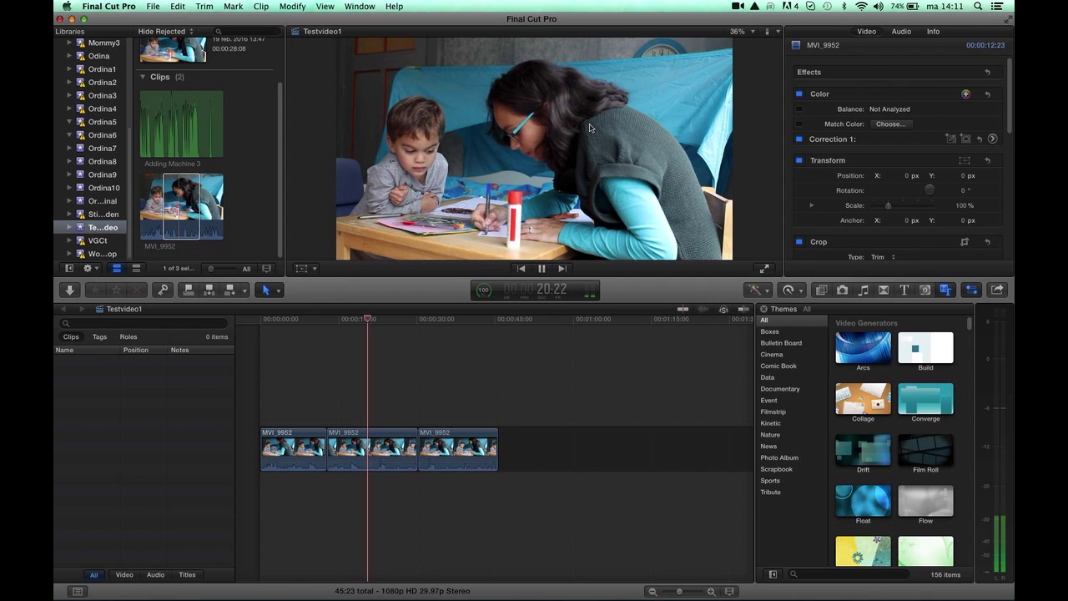
key(space)
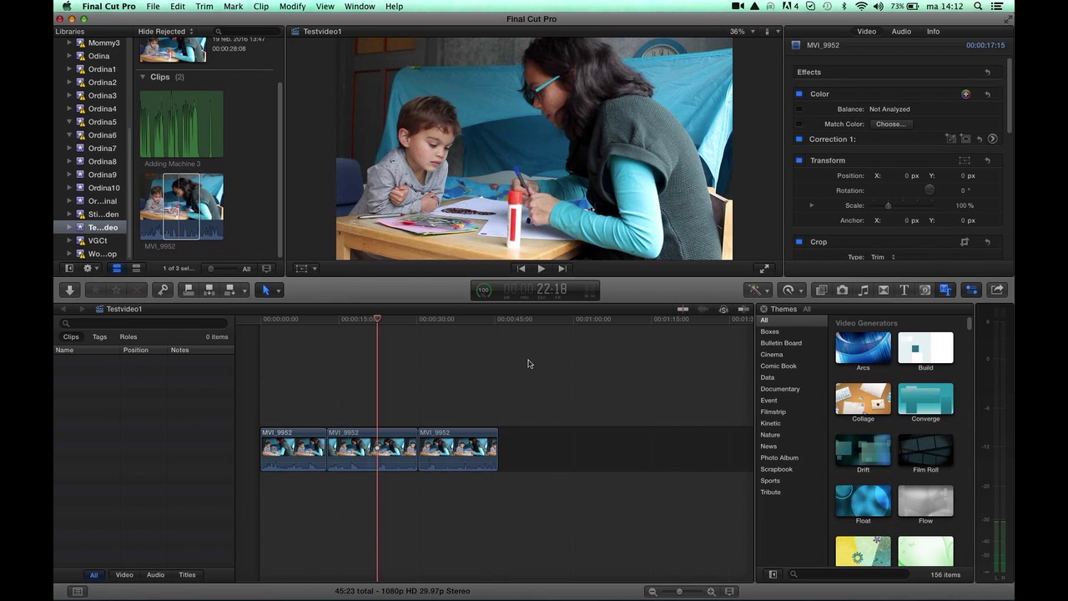
key(super+z)
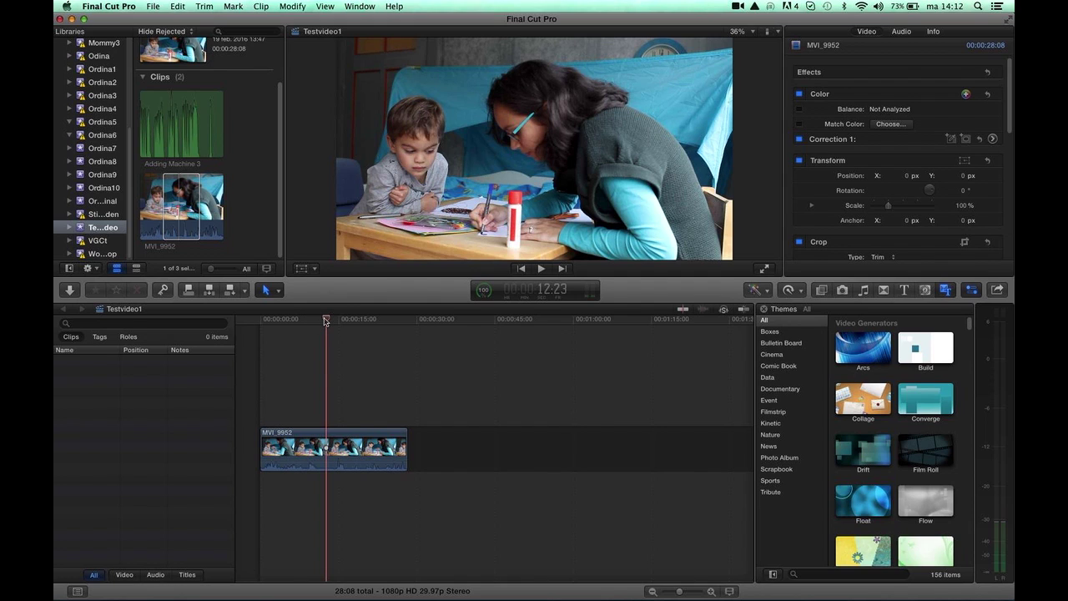
- Connect the 17:15 MVI_9952 range above the primary clip and scrub through it
mouse_move(221, 234)
mouse_down()
mouse_move(323, 367)
mouse_move(318, 405)
mouse_up()
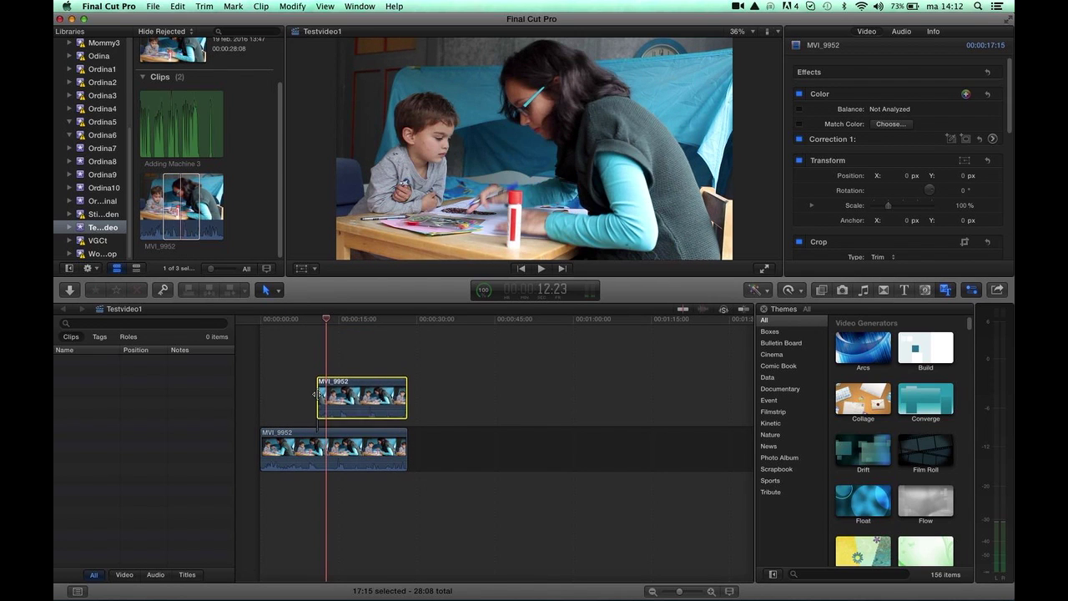
mouse_move(326, 317)
mouse_down()
mouse_move(349, 327)
mouse_move(337, 327)
mouse_up()
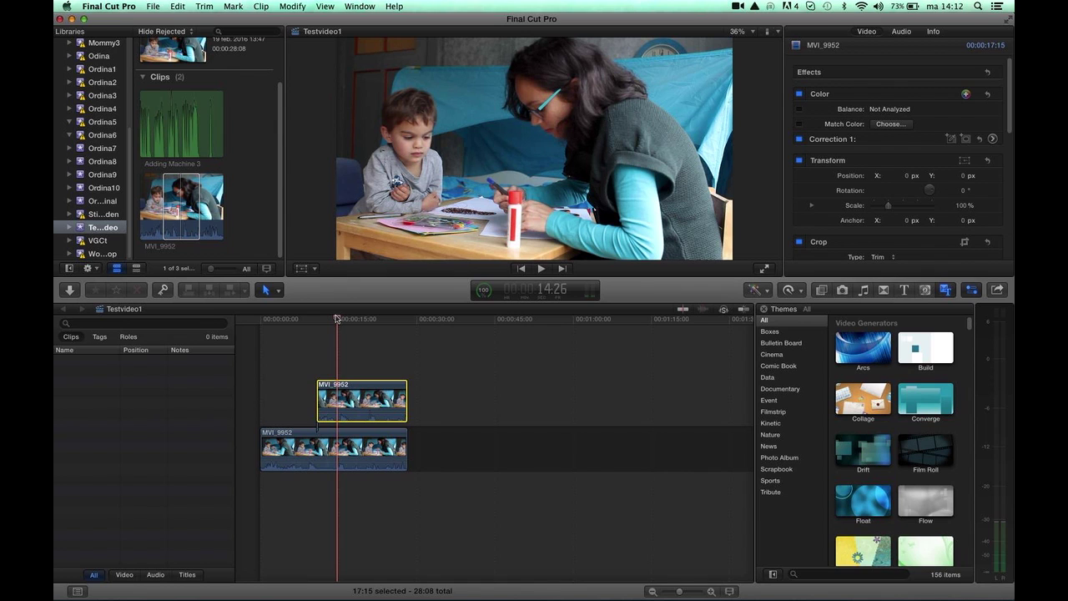
drag(338, 319, 312, 318)
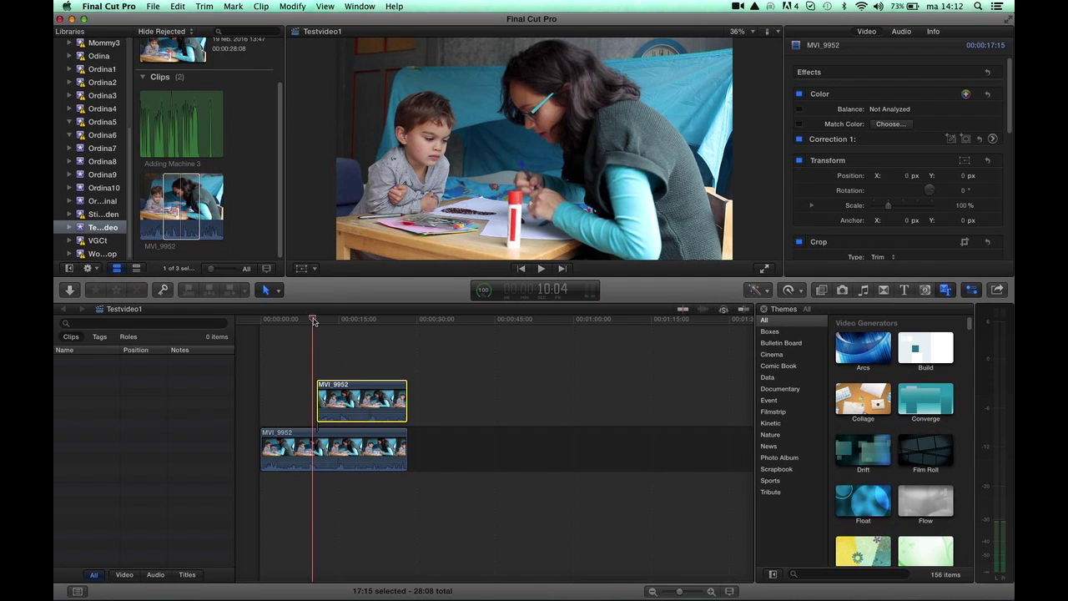
mouse_move(315, 320)
mouse_down()
mouse_move(292, 328)
mouse_move(329, 340)
mouse_up()
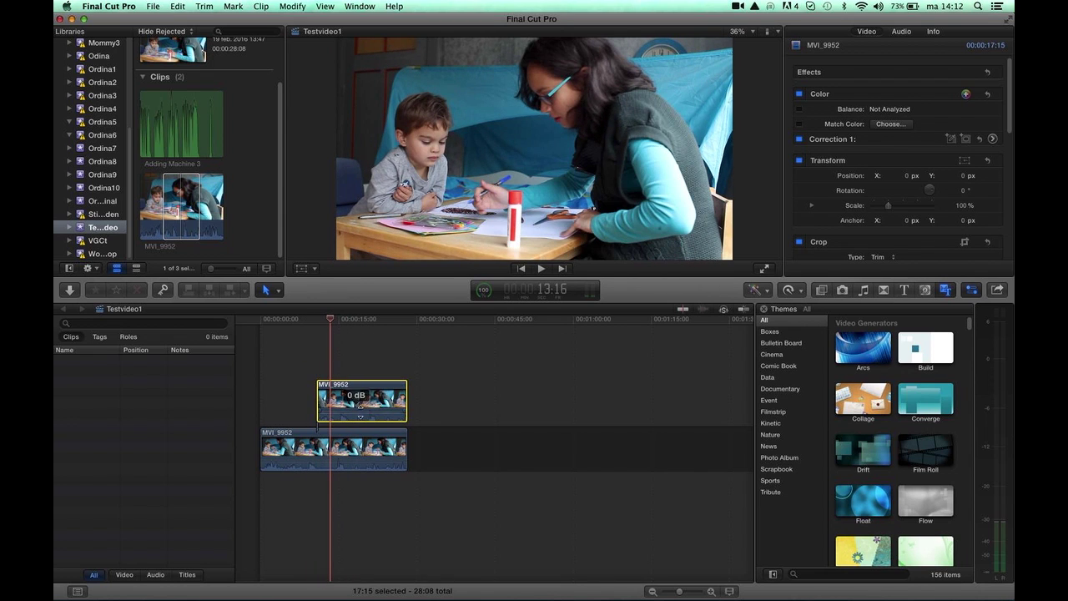
click(360, 397)
click(782, 323)
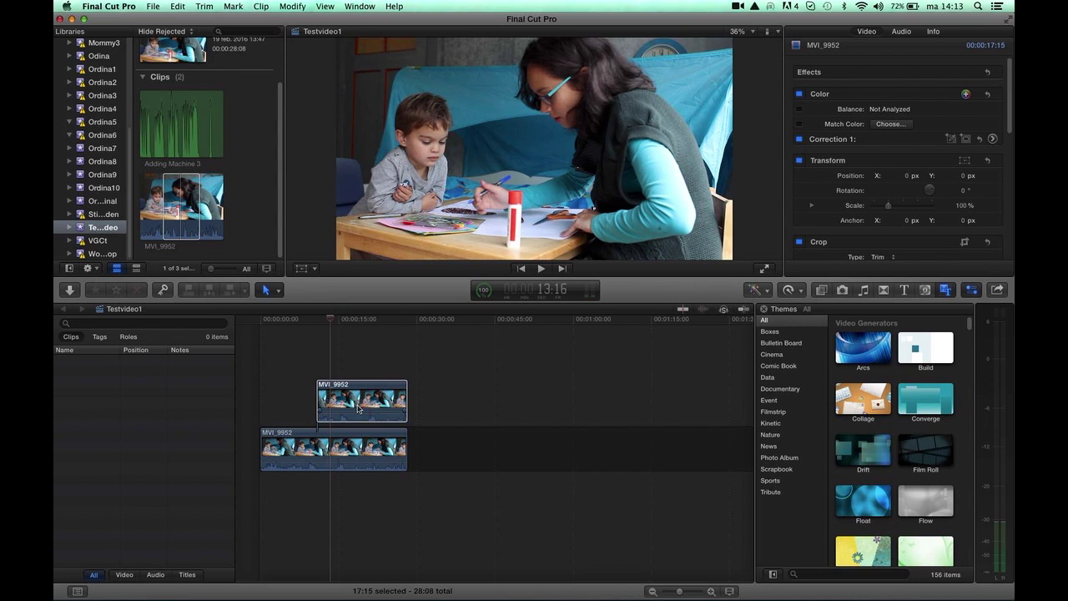
- Move the connected MVI_9952 clip around, undo once, then delete it from the timeline
mouse_move(357, 400)
mouse_down()
mouse_move(440, 392)
mouse_move(463, 440)
mouse_up()
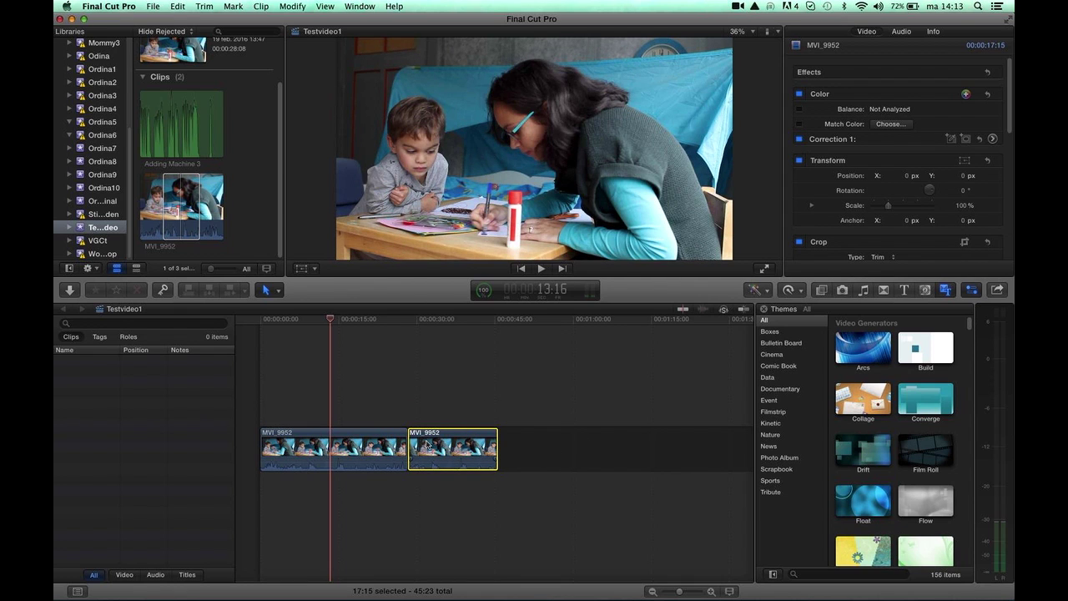
drag(423, 443, 510, 373)
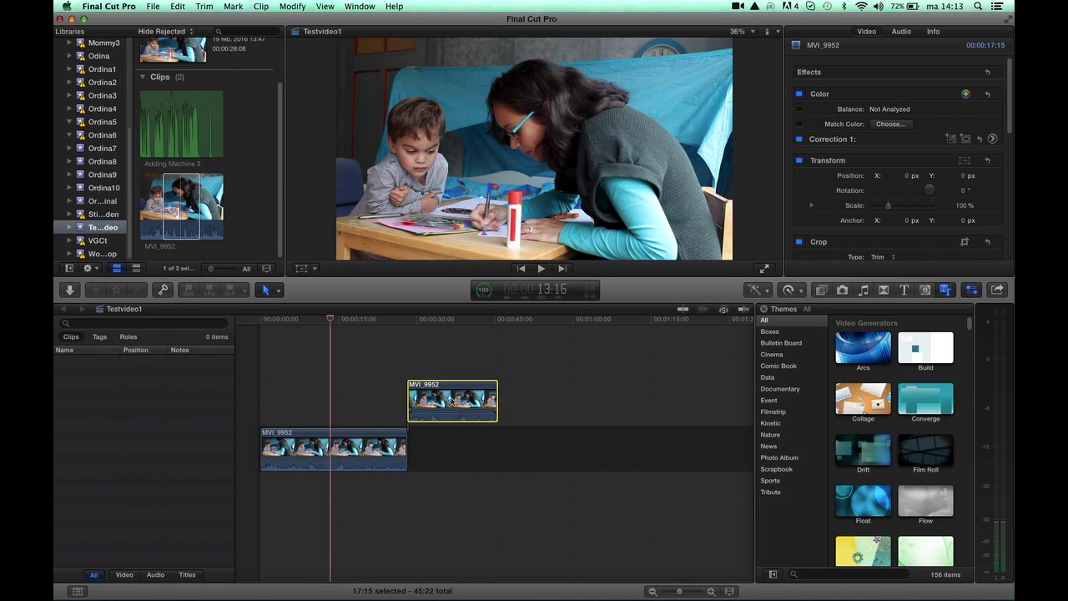
key(ctrl+z)
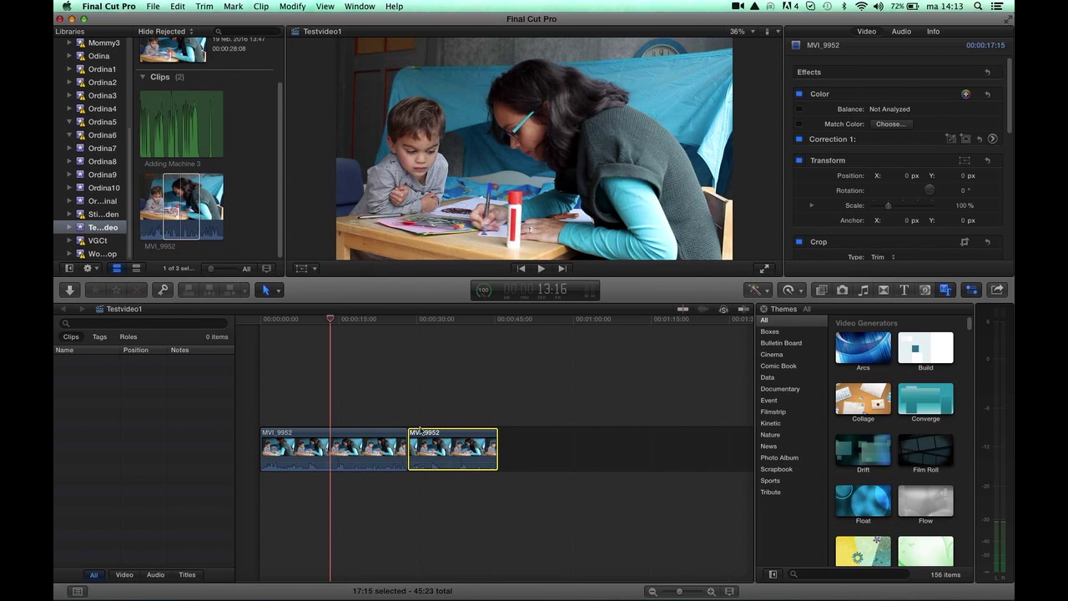
drag(426, 444, 349, 377)
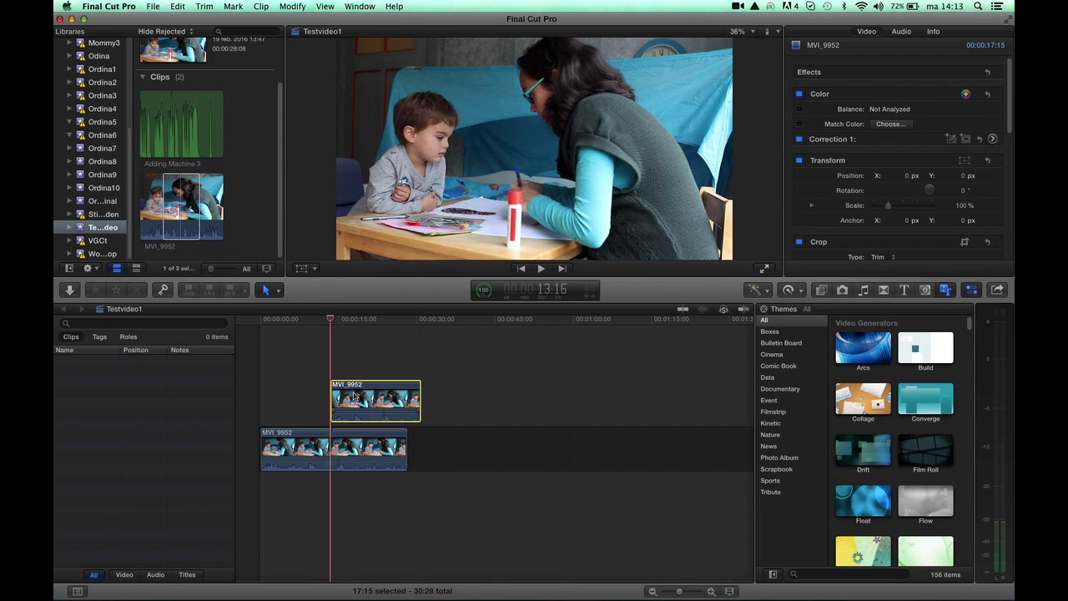
key(Delete)
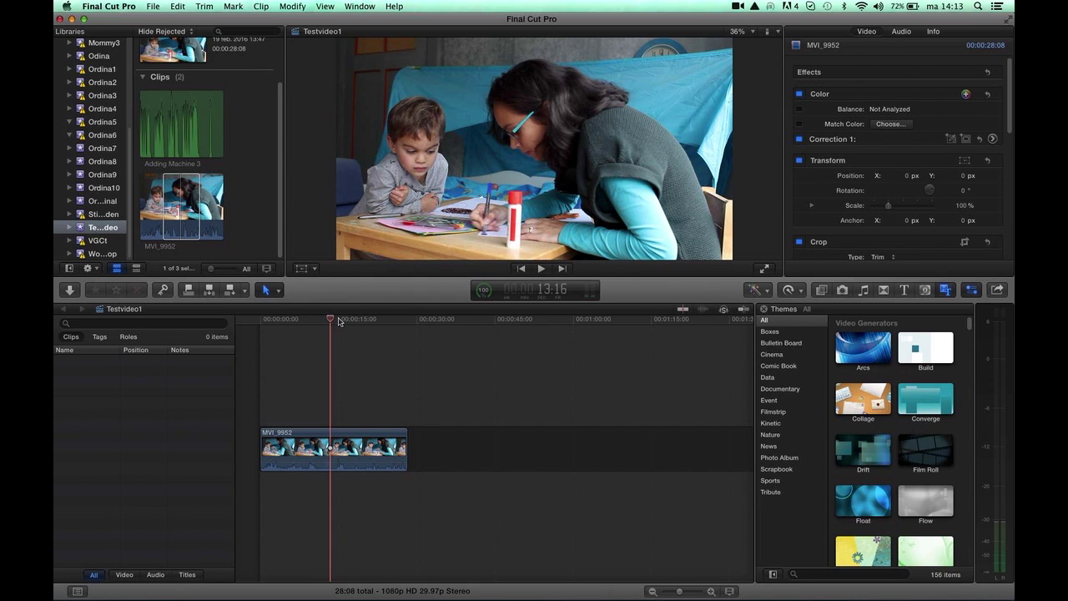
- Connect the browser's MVI_9952 clip above the primary clip, then drag both back to the timeline start
click(185, 183)
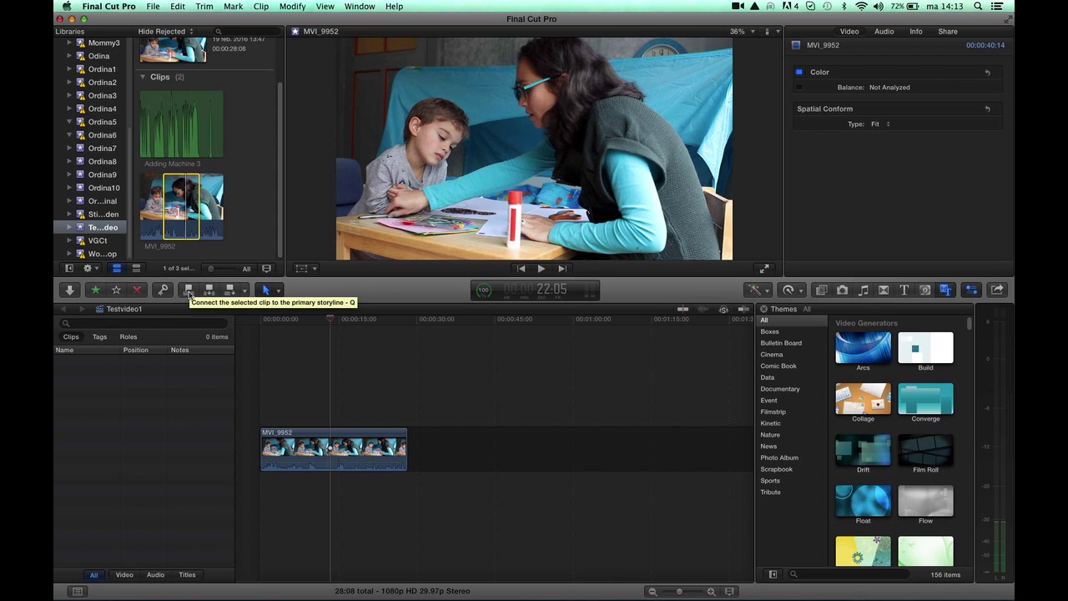
click(190, 292)
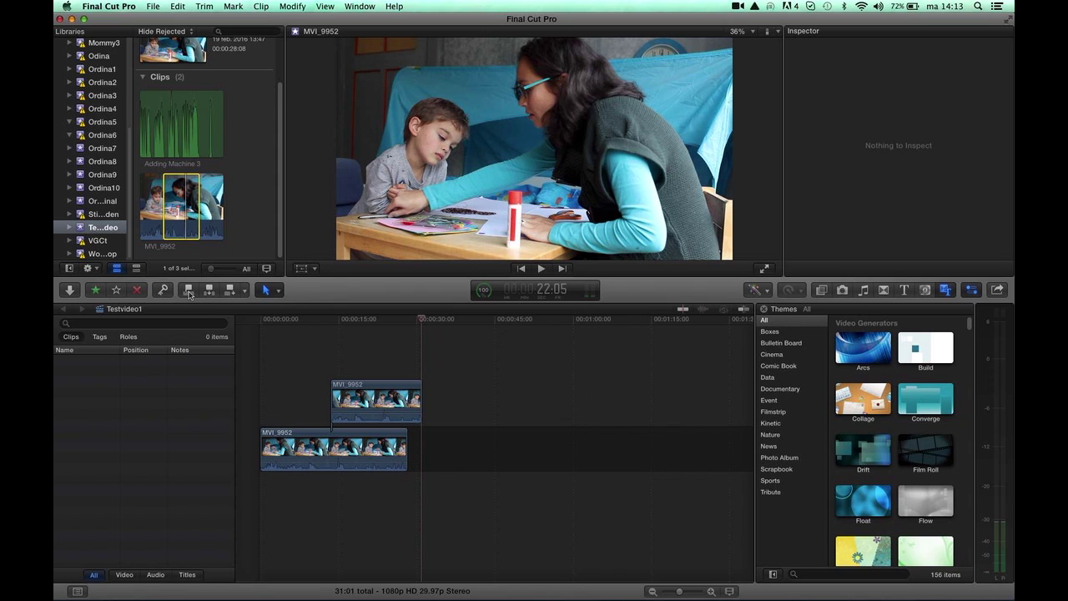
click(342, 398)
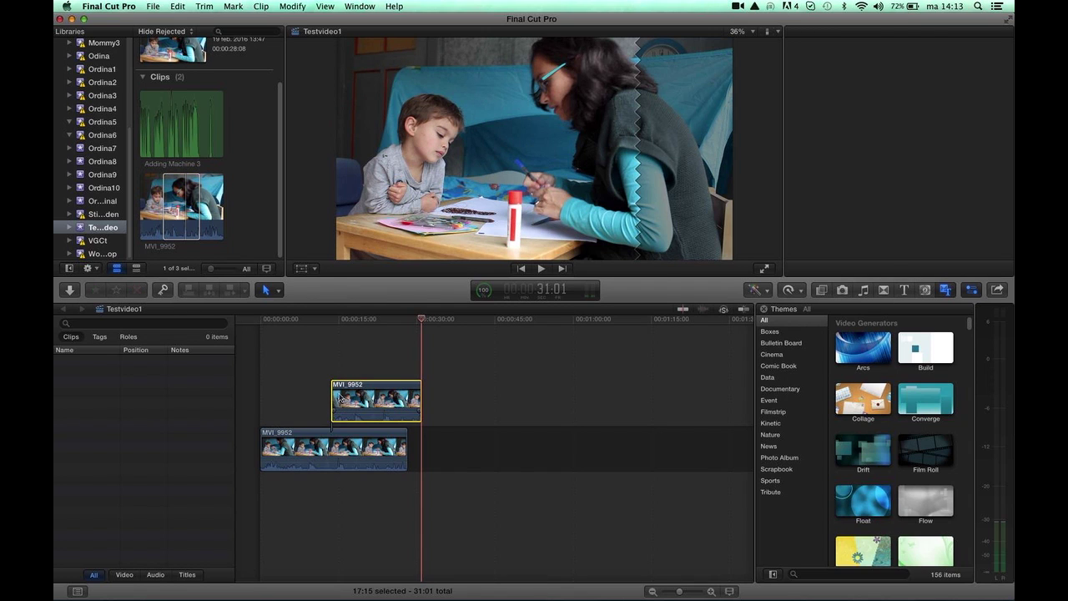
click(337, 439)
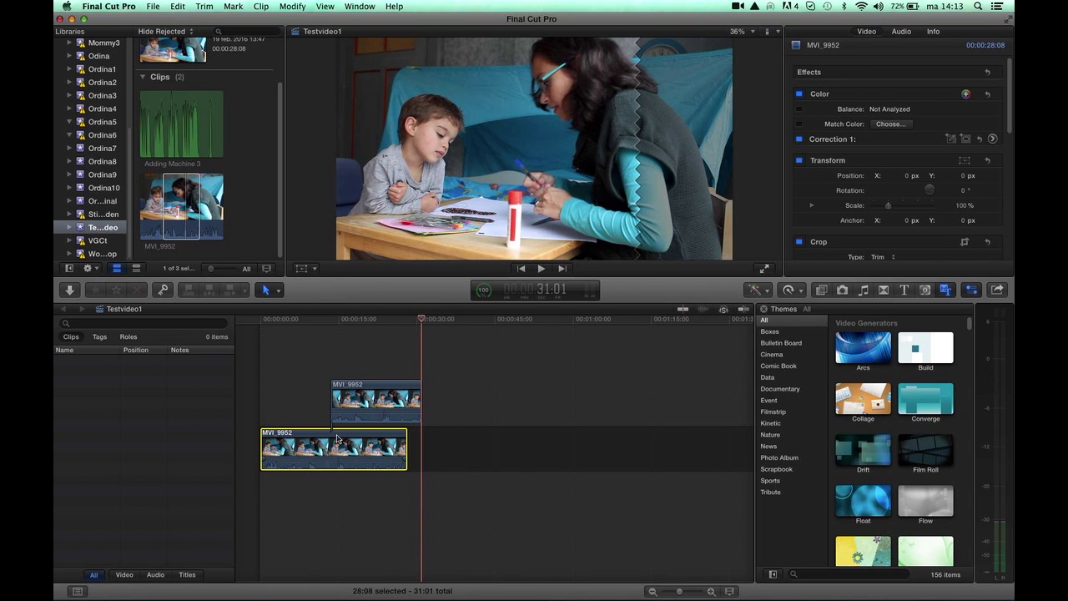
mouse_move(337, 440)
mouse_down()
mouse_move(637, 409)
mouse_move(414, 413)
mouse_up()
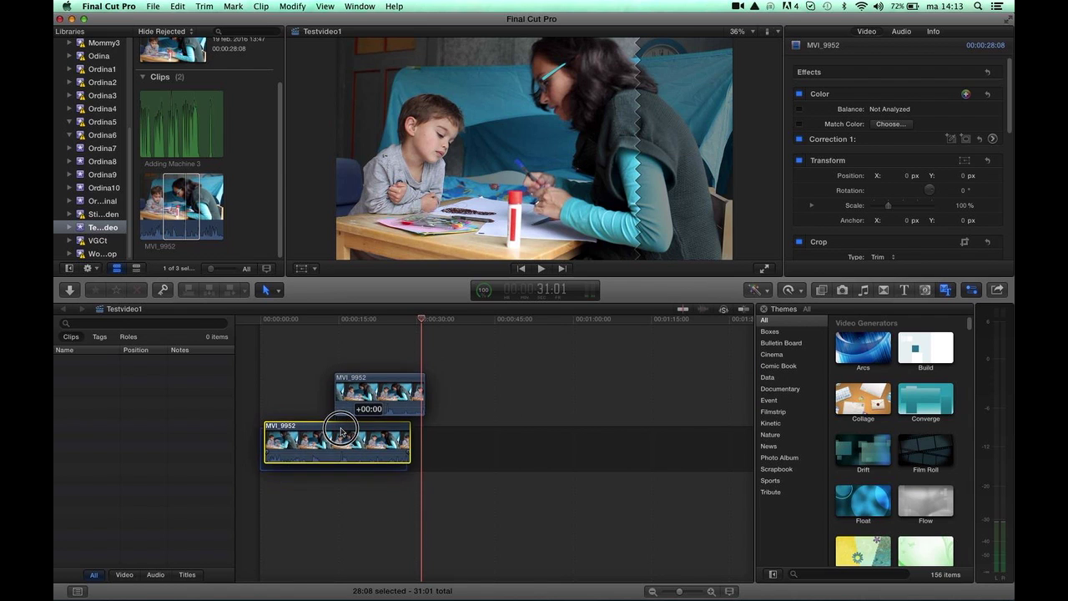
drag(414, 414, 374, 402)
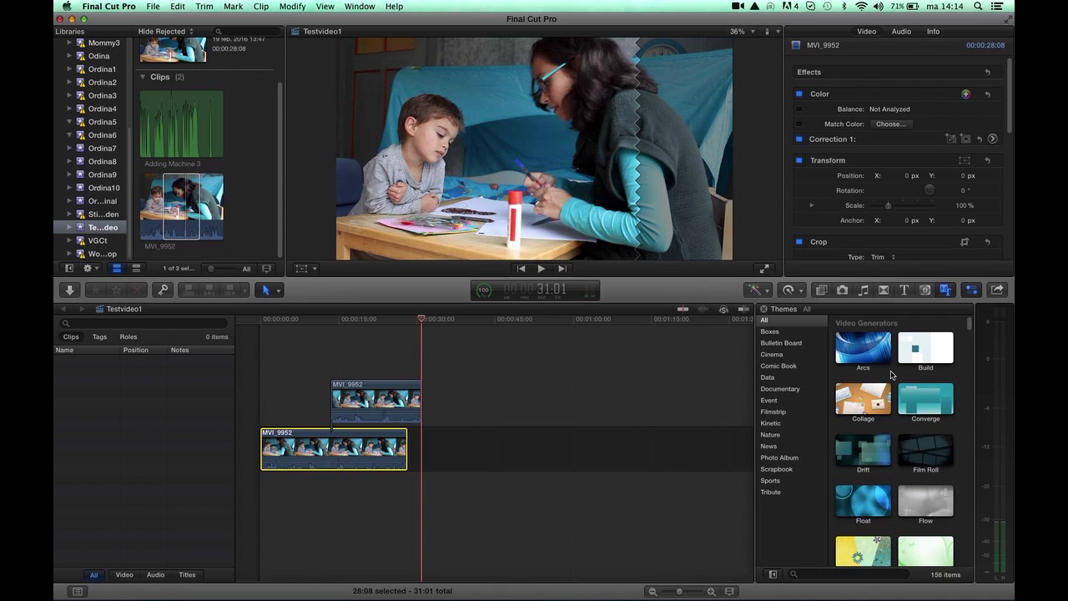
- Add a Basic Title from the Titles browser above the connected MVI_9952 clip
click(906, 290)
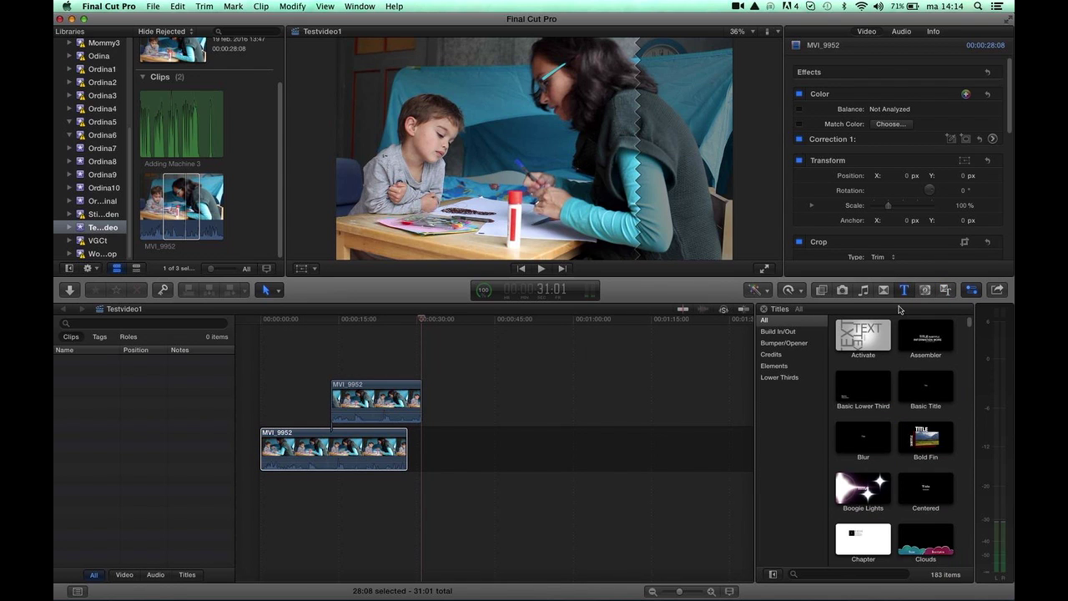
click(917, 390)
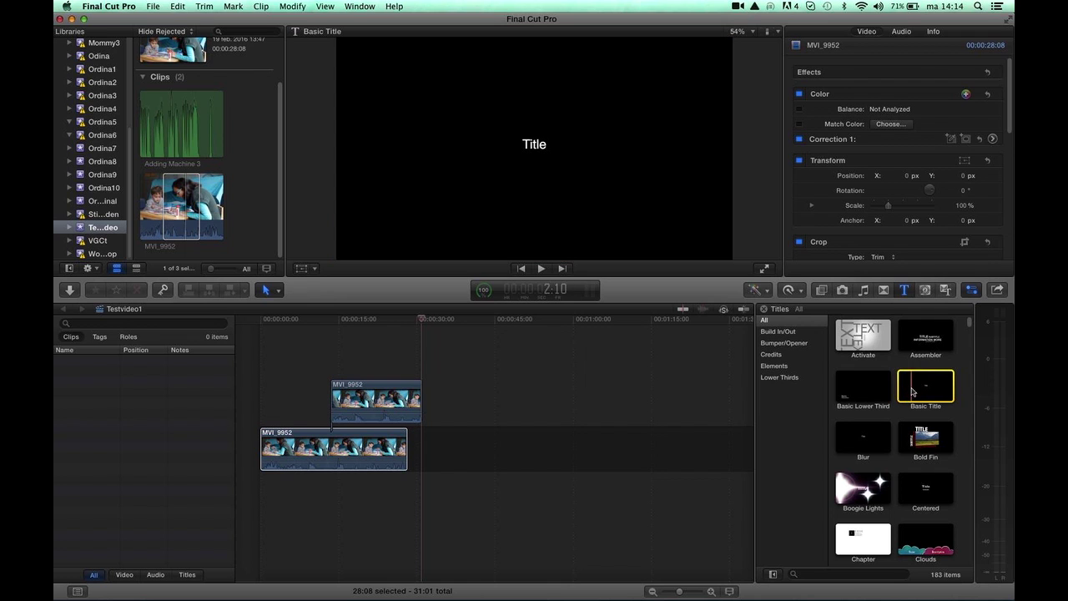
click(921, 385)
mouse_move(921, 385)
mouse_down()
mouse_move(347, 353)
mouse_move(351, 367)
mouse_up()
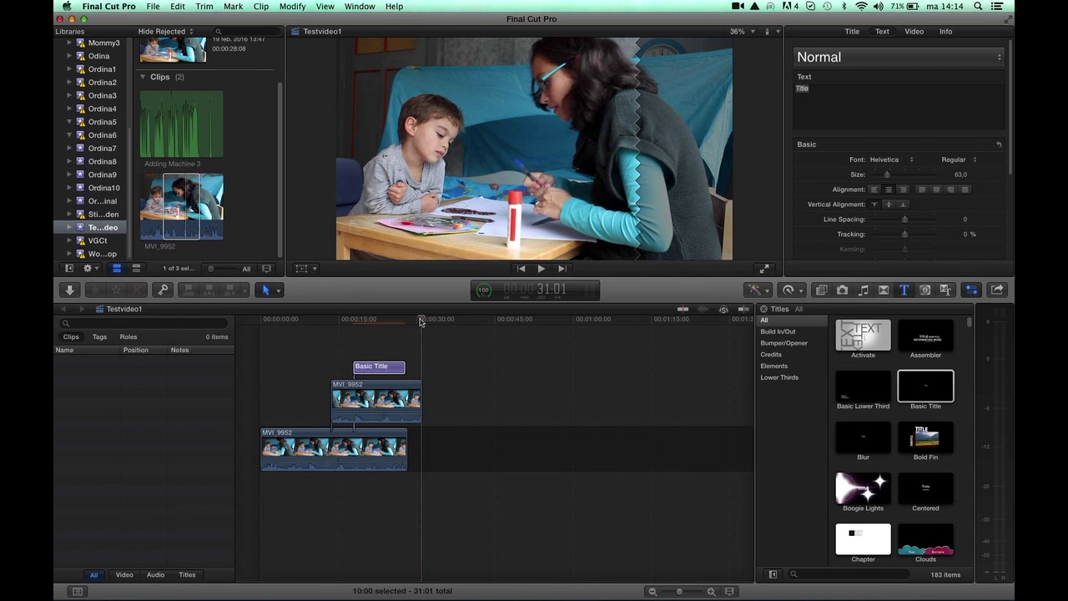
- Change the title text to 'Knutselen' and scrub through to check it
drag(422, 321, 371, 321)
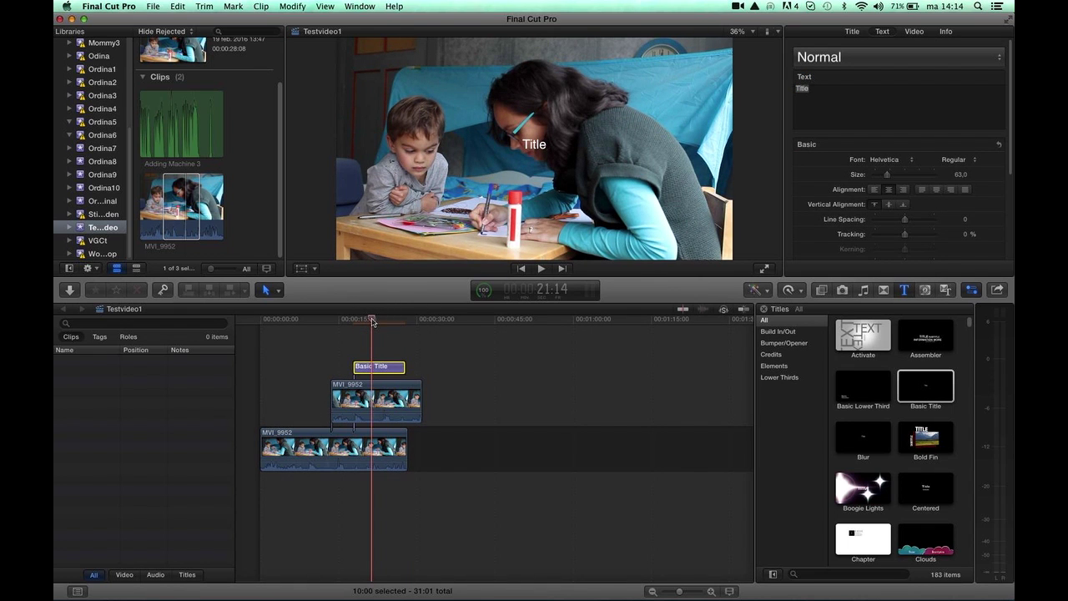
double_click(374, 367)
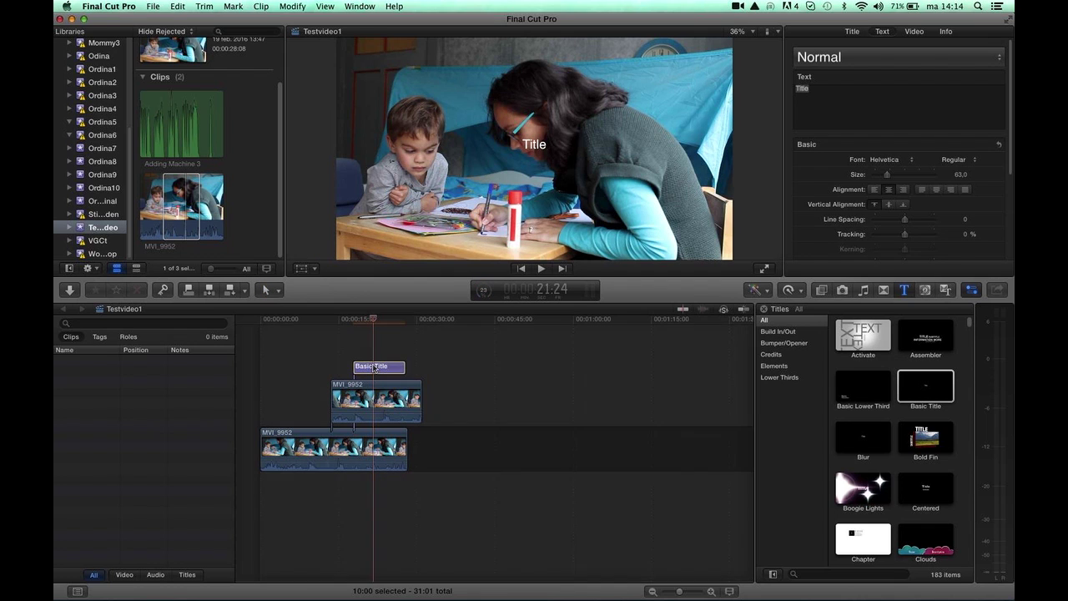
click(817, 87)
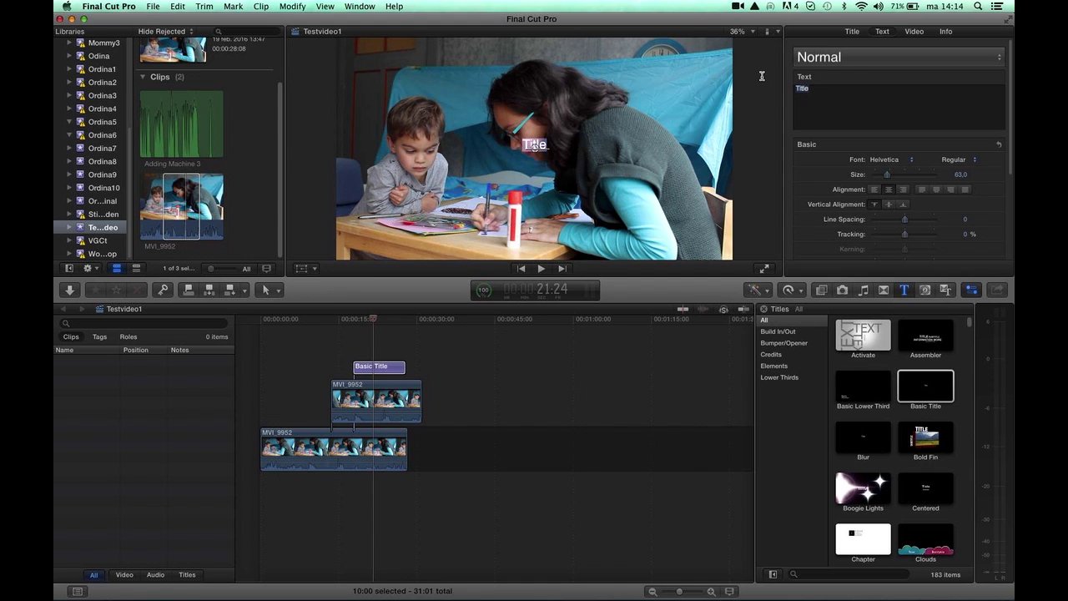
text(Knutselen)
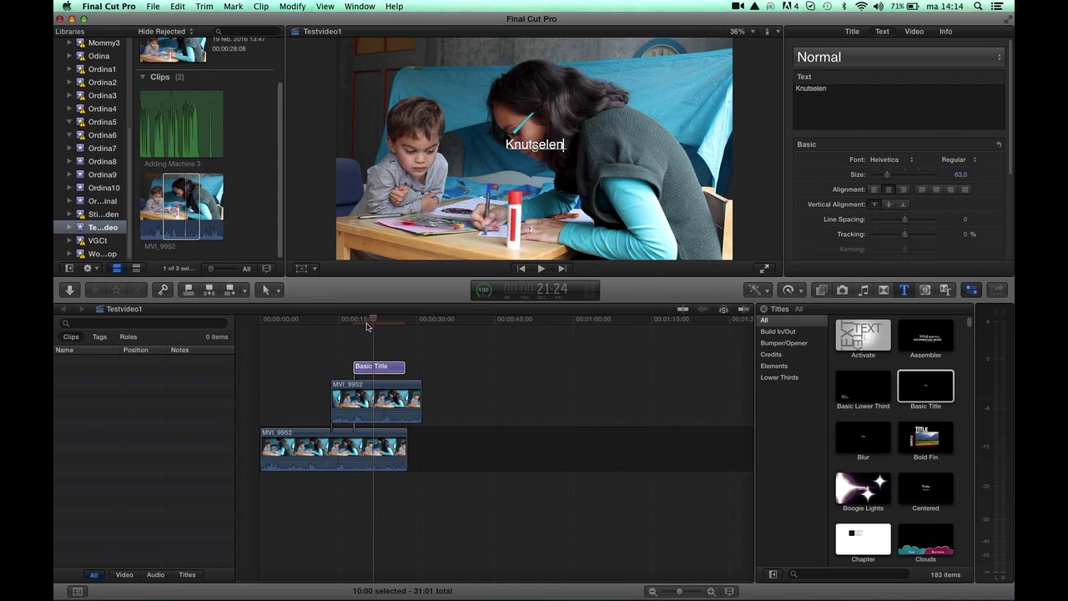
drag(370, 319, 381, 322)
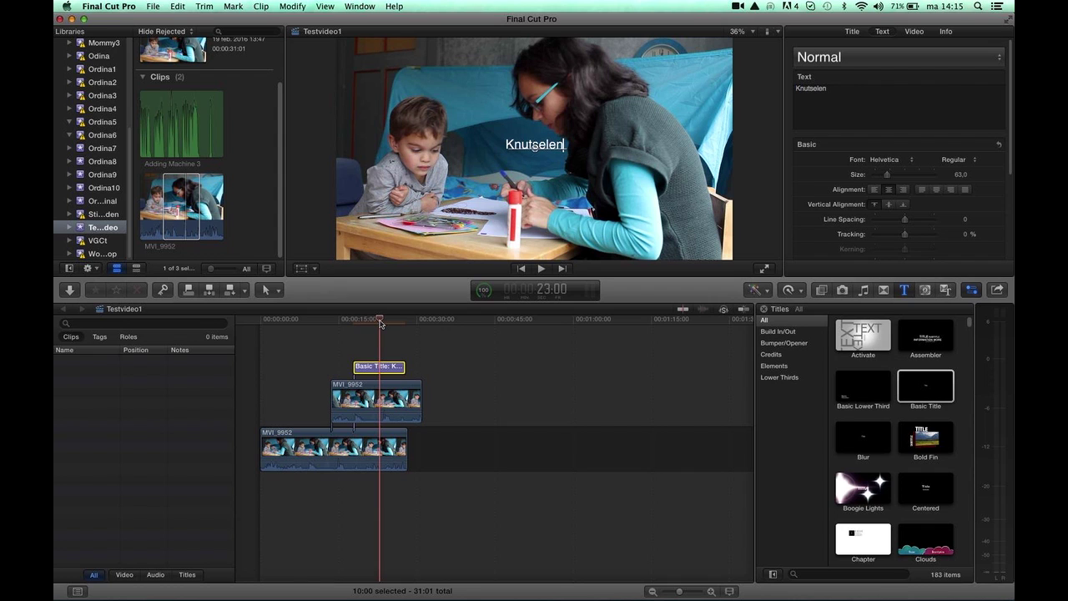
- Move the connected clip into the primary storyline and add another MVI_9952 copy after it
click(370, 398)
mouse_move(392, 392)
mouse_down()
mouse_move(263, 448)
mouse_move(304, 440)
mouse_up()
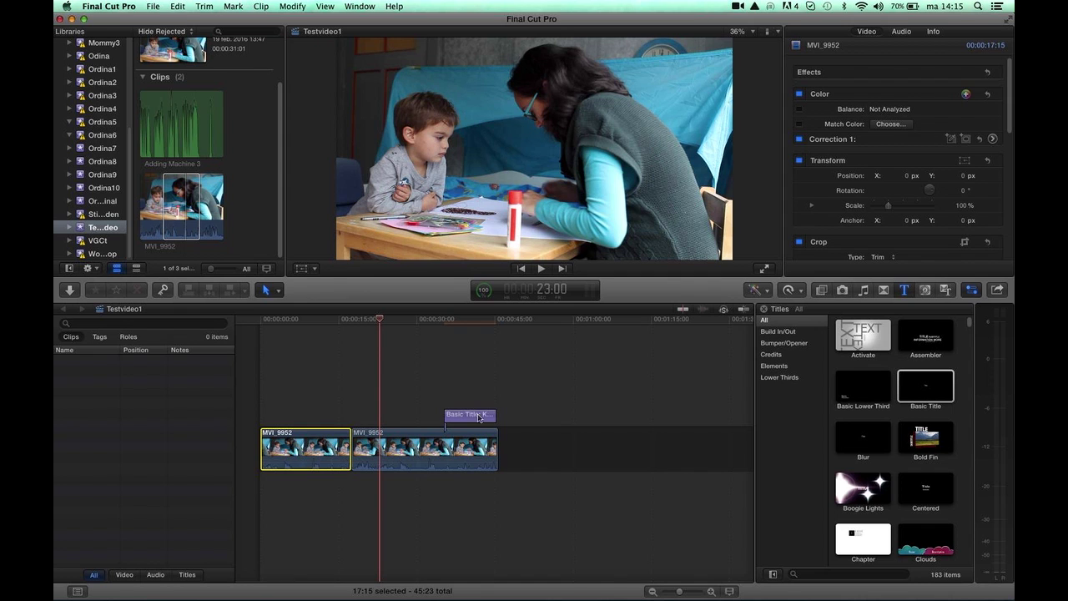
drag(171, 192, 488, 450)
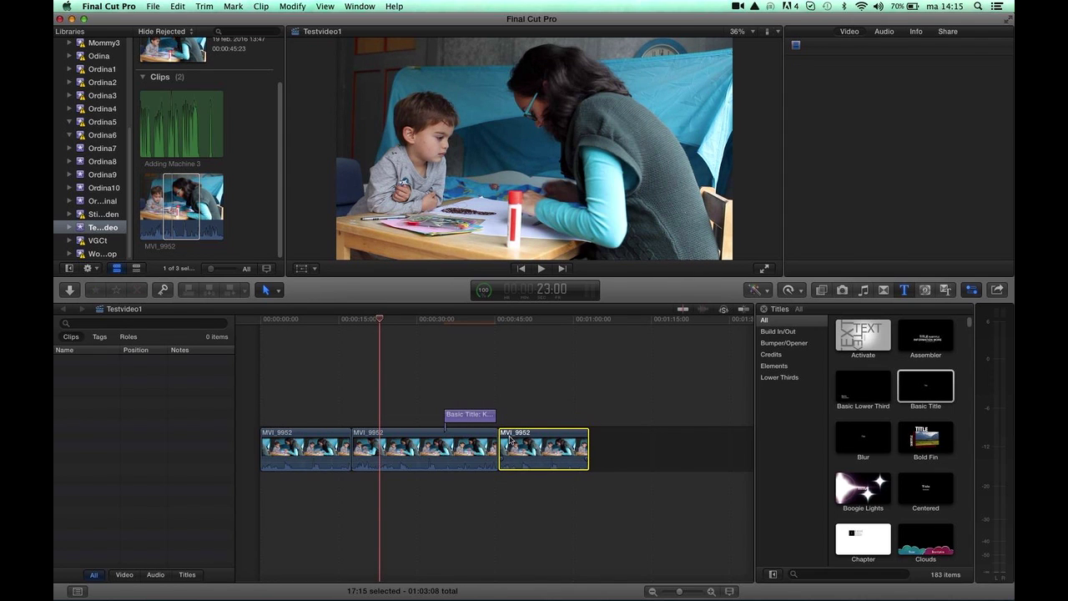
- Reorder the MVI_9952 clips and lift one out as a connected clip above the junction
click(383, 440)
drag(382, 437, 628, 425)
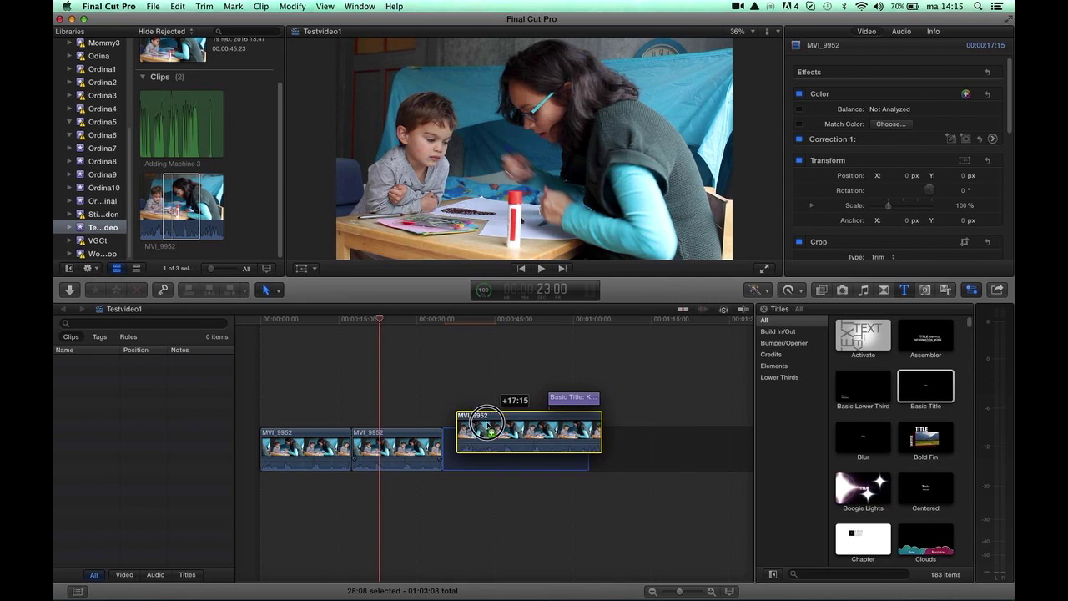
drag(627, 425, 486, 427)
mouse_move(359, 443)
mouse_down()
mouse_move(613, 455)
mouse_move(534, 389)
mouse_move(578, 427)
mouse_move(587, 452)
mouse_up()
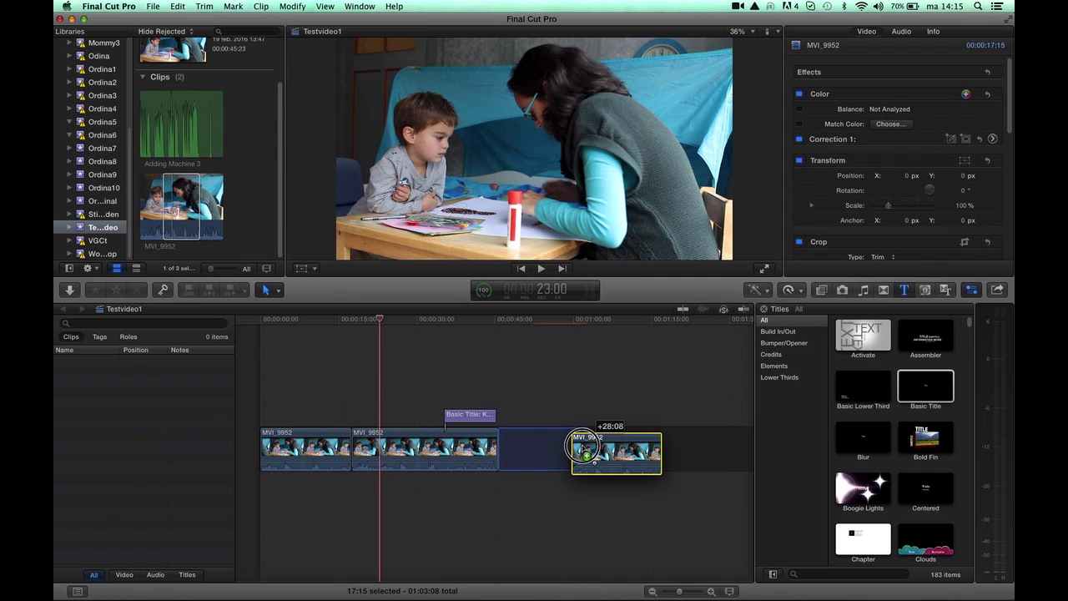
mouse_move(583, 449)
mouse_down()
mouse_move(252, 455)
mouse_move(399, 456)
mouse_up()
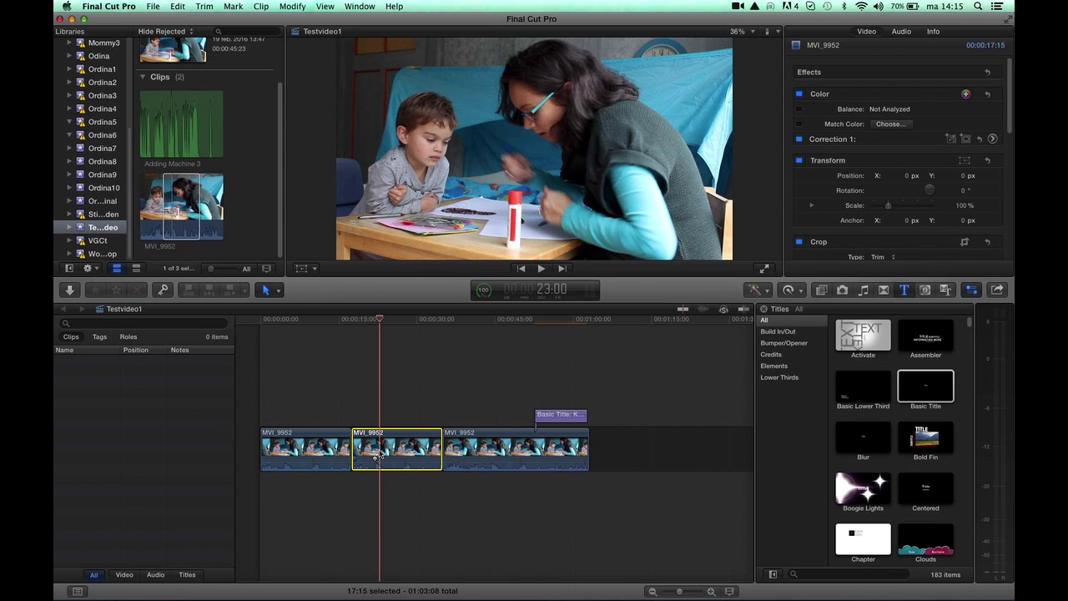
mouse_move(398, 456)
mouse_down()
mouse_move(382, 377)
mouse_move(381, 392)
mouse_up()
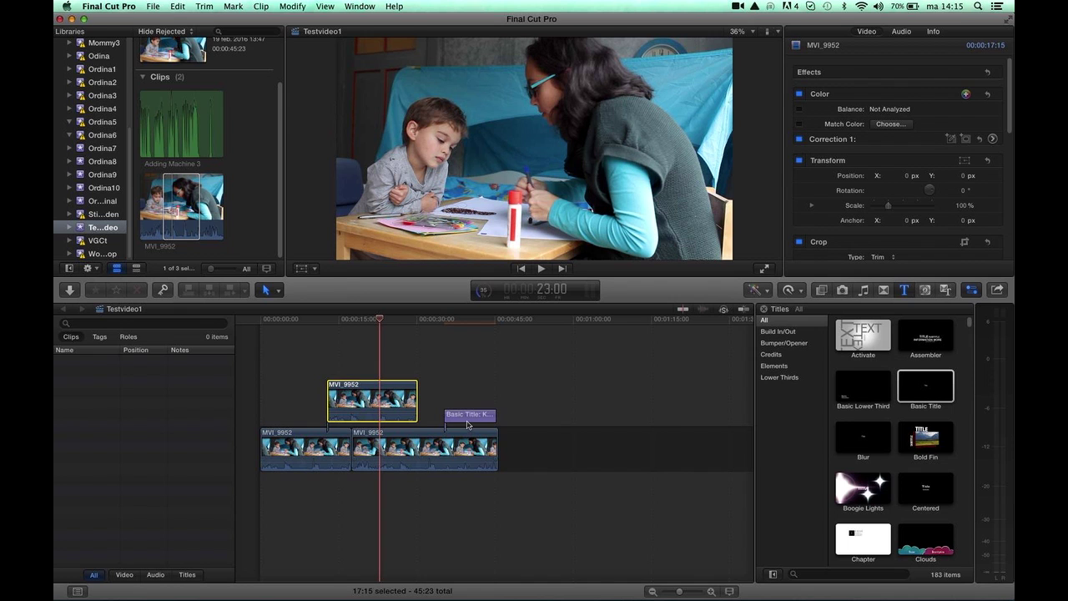
- Place the Knutselen title above the connected MVI_9952 clip and play back from just before it
click(468, 419)
drag(477, 419, 377, 359)
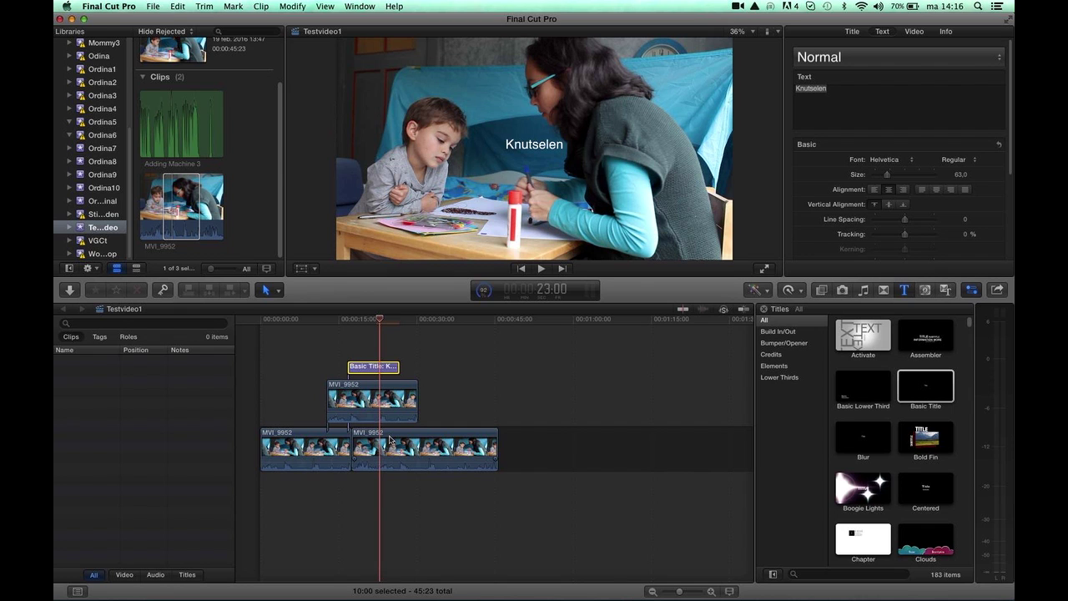
drag(379, 320, 303, 320)
key(space)
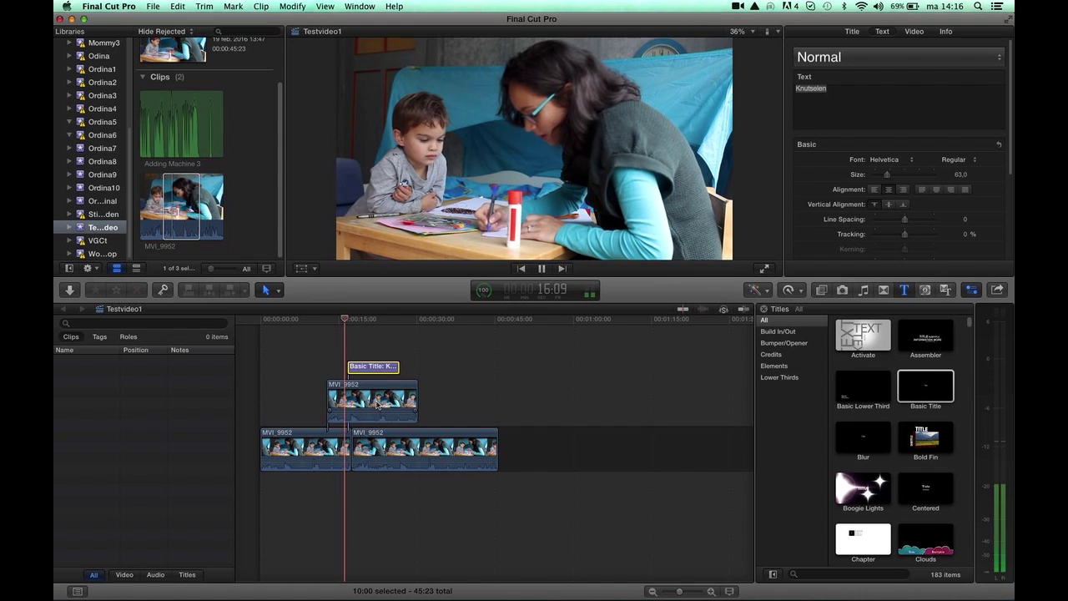
- Pull the connected MVI_9952 clip's volume line down, then return the playhead near the start
key(space)
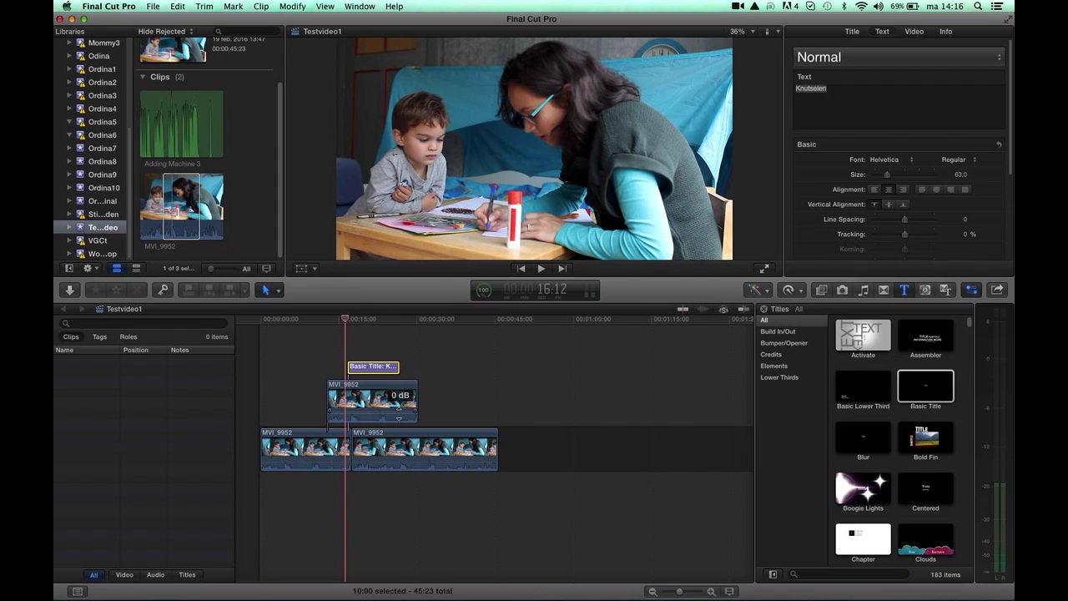
mouse_move(399, 416)
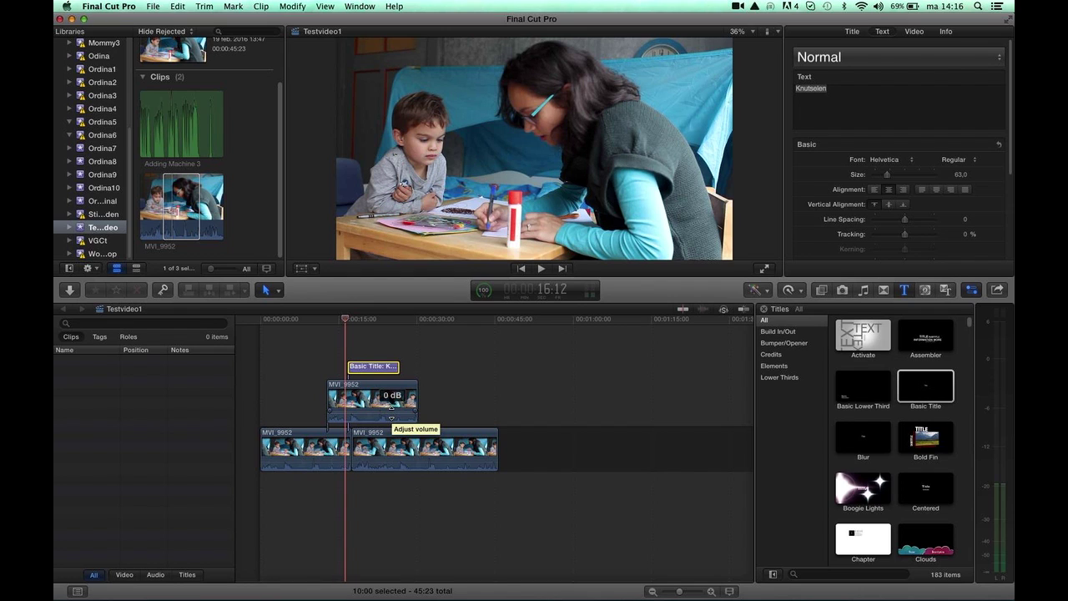
mouse_move(392, 410)
mouse_down()
mouse_move(394, 420)
mouse_move(396, 409)
mouse_up()
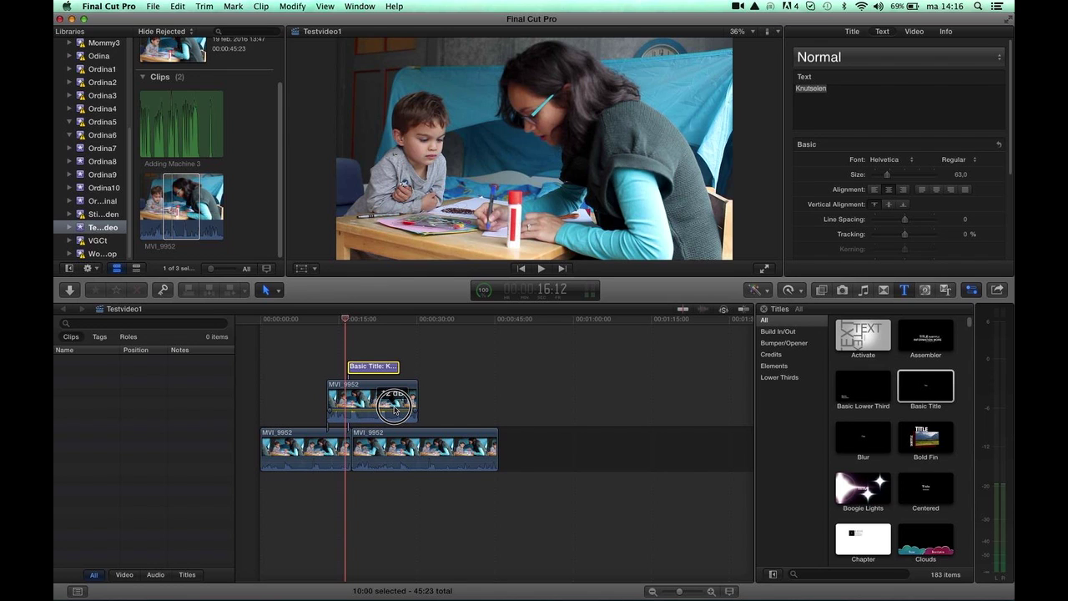
drag(395, 409, 399, 434)
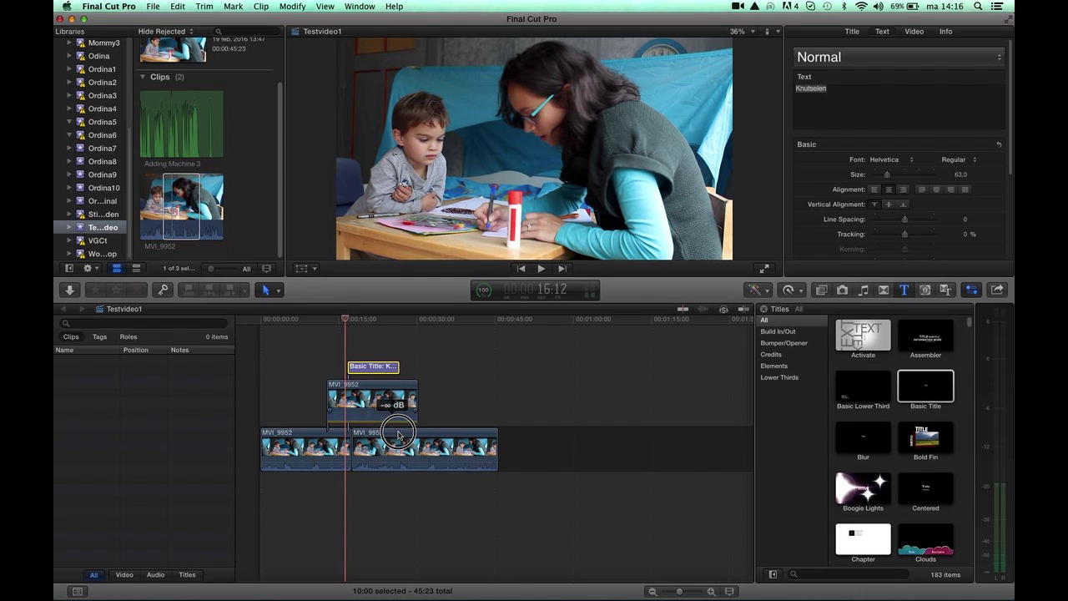
drag(397, 434, 398, 433)
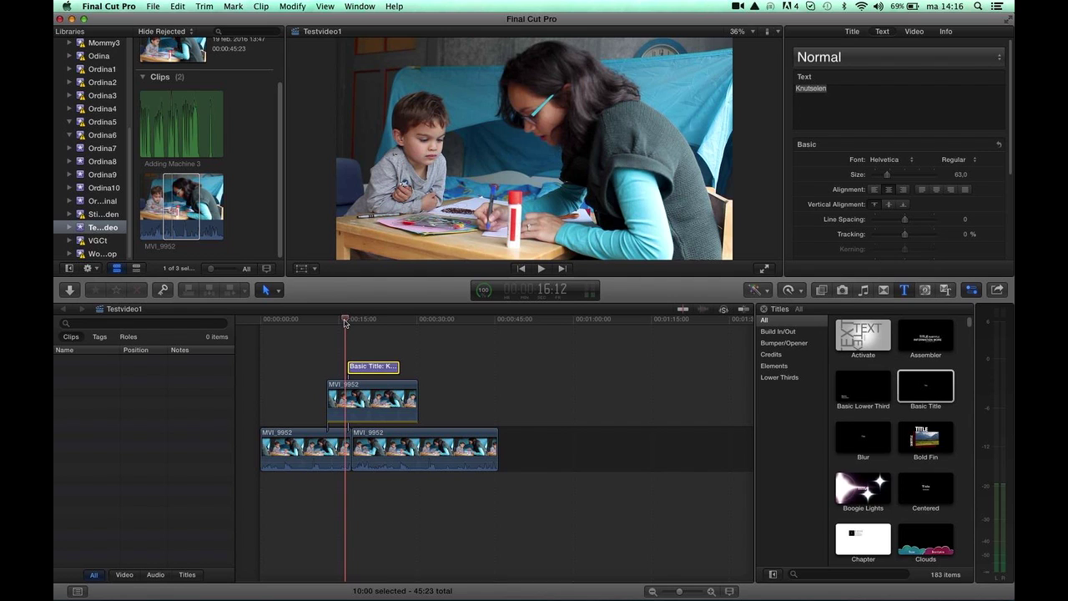
mouse_move(344, 321)
mouse_down()
mouse_move(257, 315)
mouse_move(306, 327)
mouse_up()
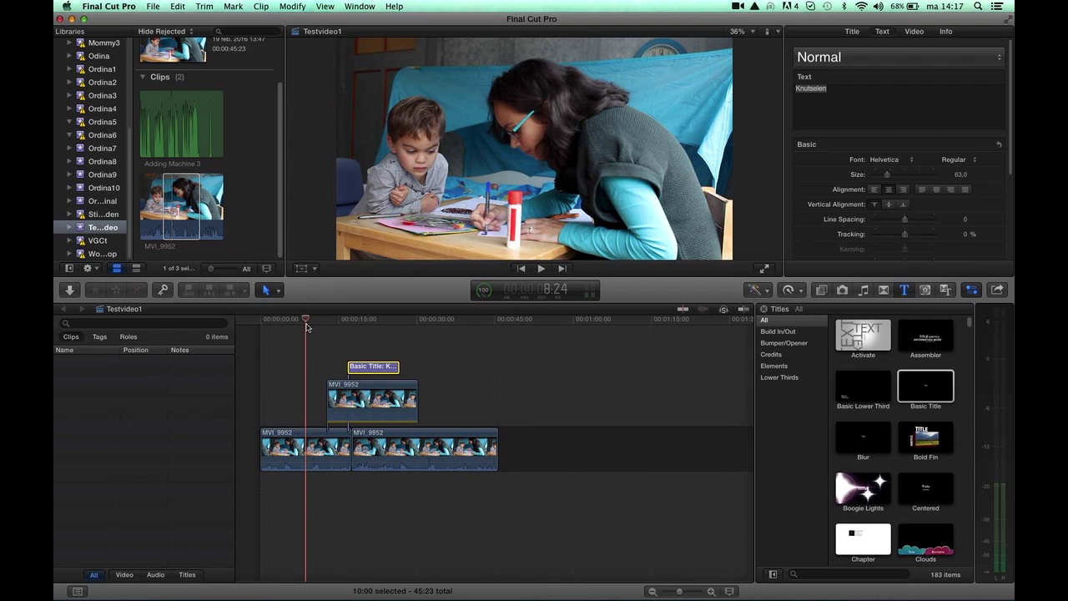
key(space)
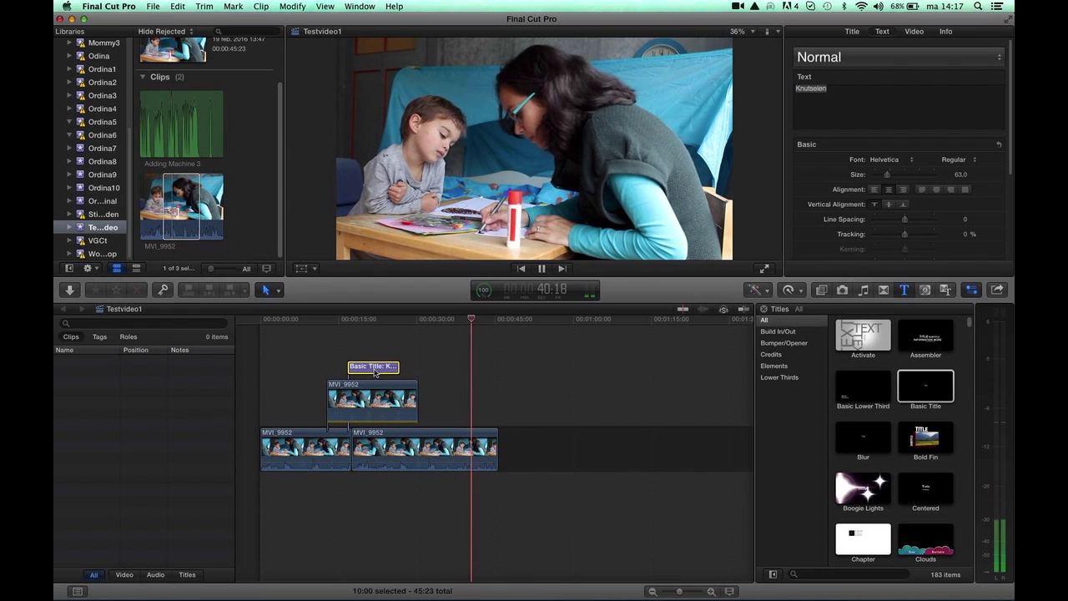
key(space)
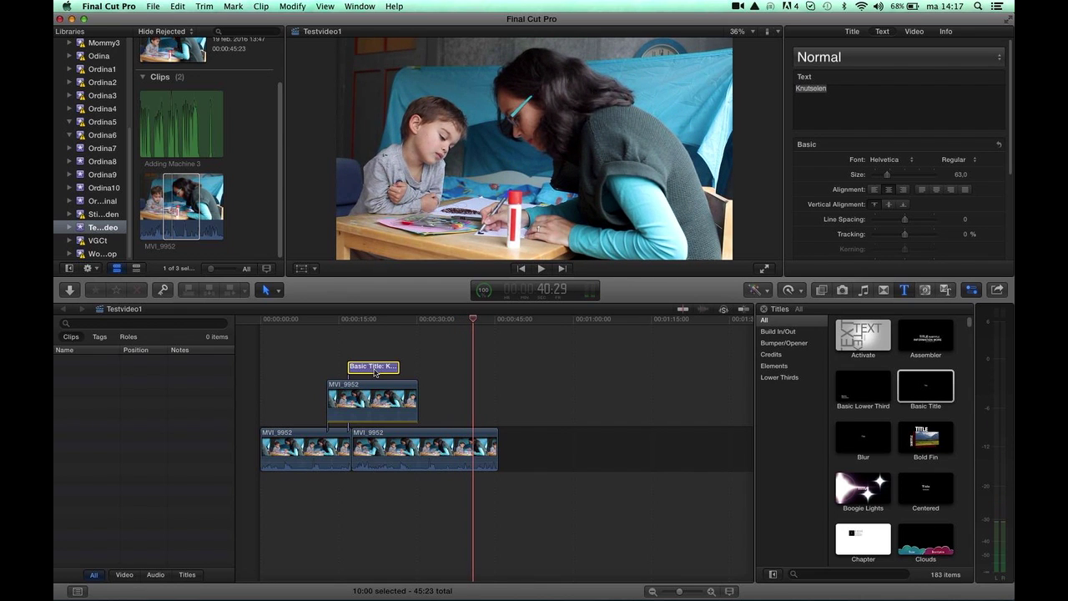